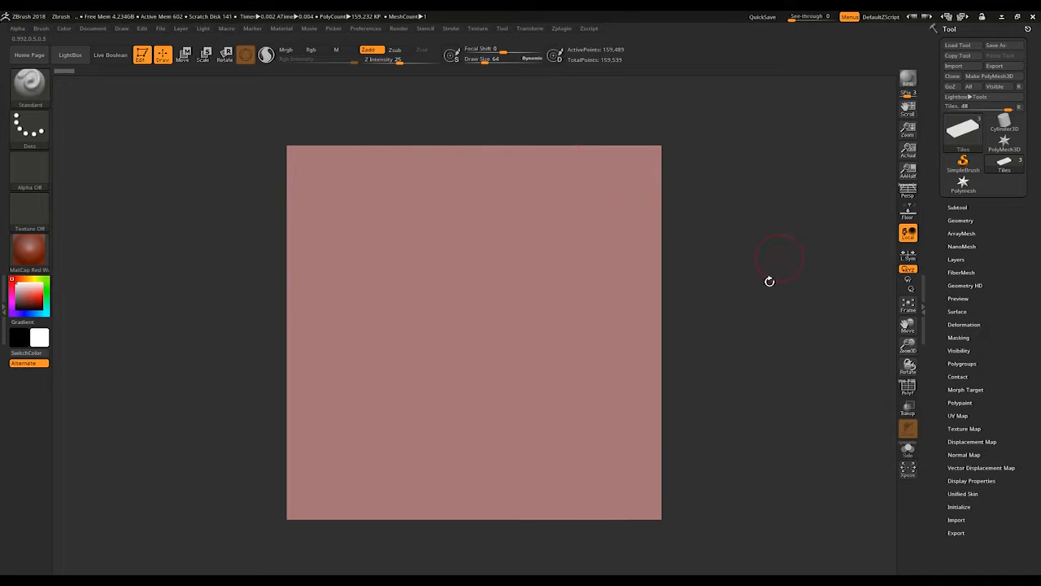
# - Show the subtool list, view the Camera subtool in the viewport, and return to the Tiles subtool
pyautogui.moveTo(620, 335)
pyautogui.keyDown('ctrl'); pyautogui.mouseDown(button='right')
pyautogui.moveTo(818, 280)
pyautogui.moveTo(900, 286)
pyautogui.mouseUp(button='right'); pyautogui.keyUp('ctrl')
pyautogui.click(958, 208)
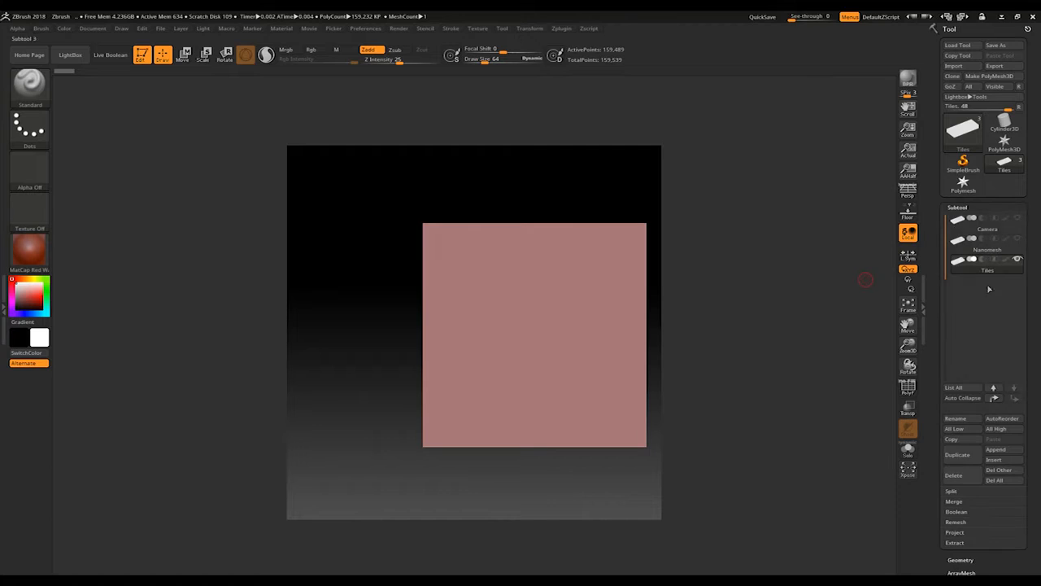
pyautogui.click(987, 222)
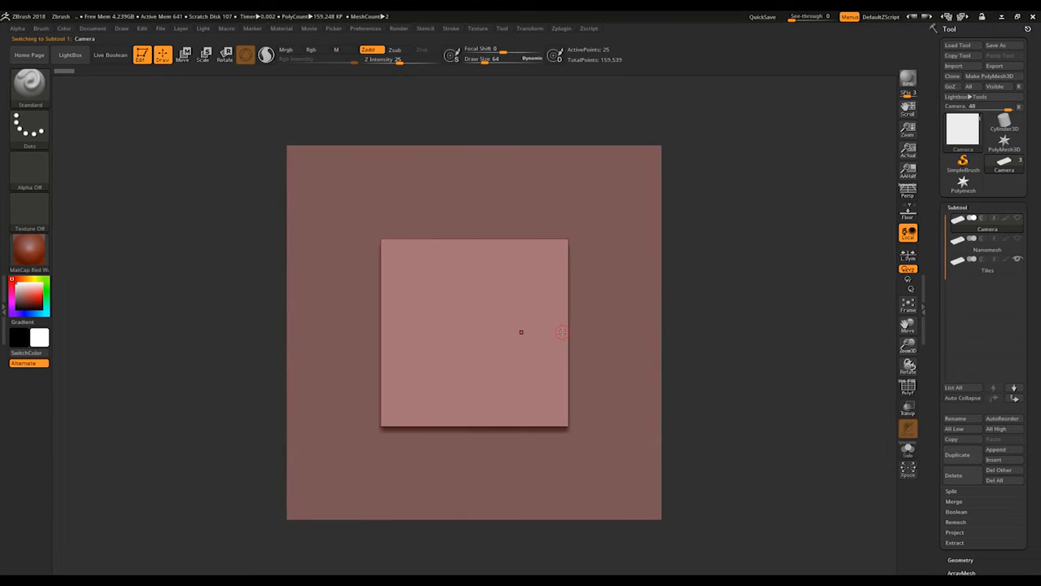
pyautogui.click(1000, 268)
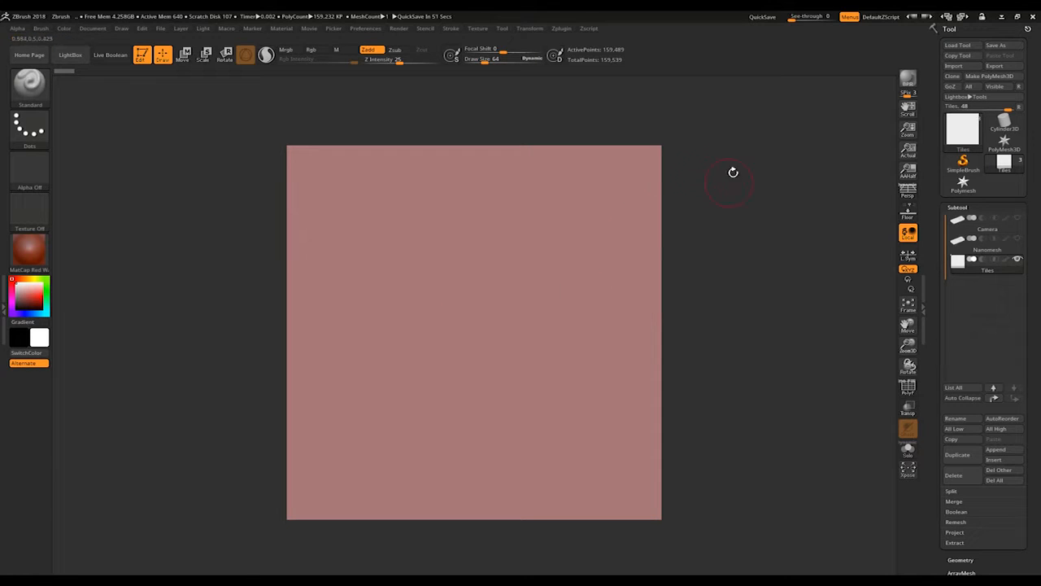
# - Enable the Suv subdivision option and divide the Tiles mesh twice, up to subdivision level 6
pyautogui.scroll(-5, 985, 391)
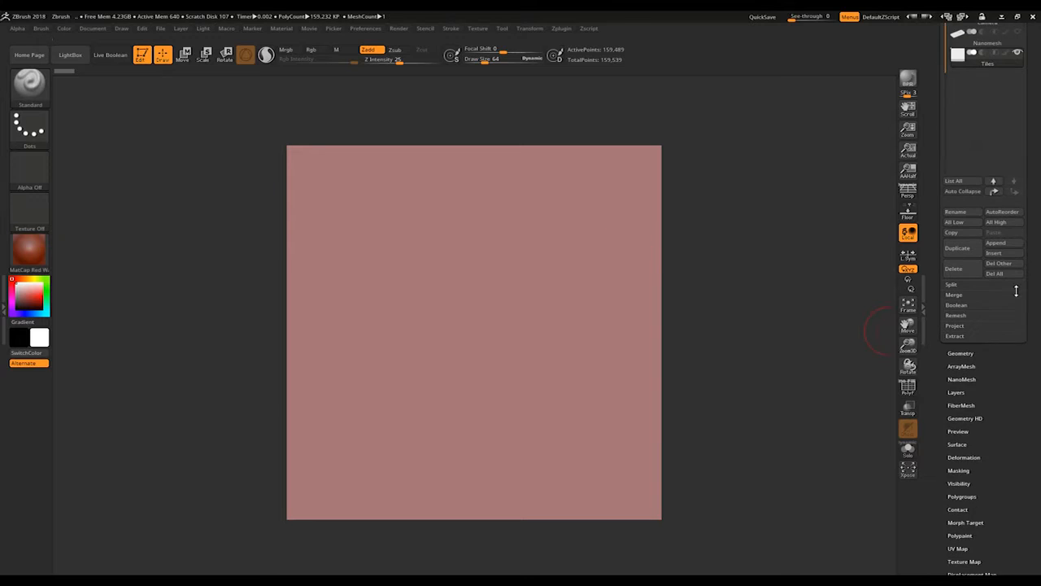
pyautogui.moveTo(1014, 386); pyautogui.dragTo(1020, 437)
pyautogui.click(961, 419)
pyautogui.scroll(2, 1012, 404)
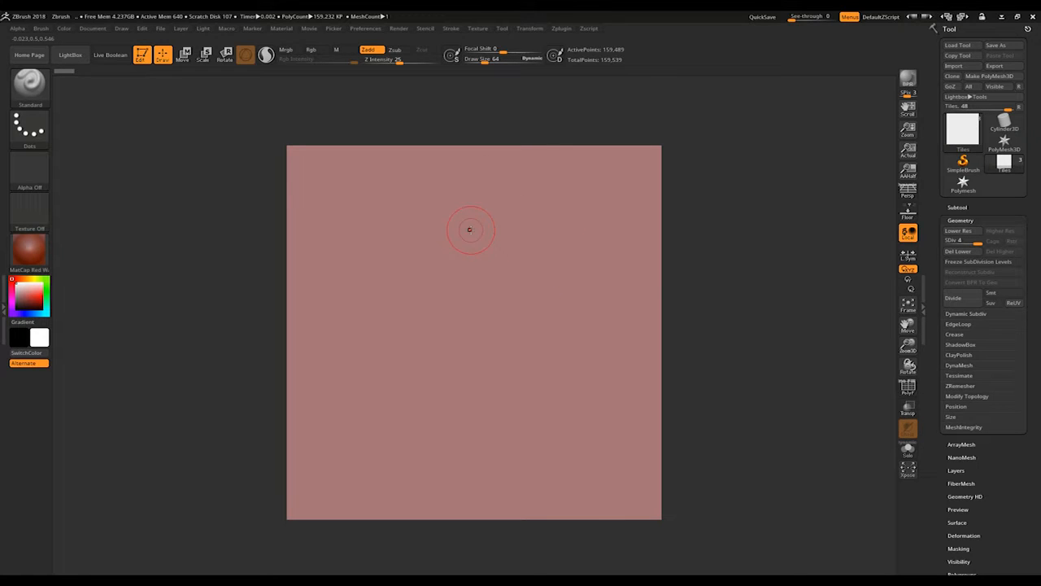
pyautogui.click(991, 302)
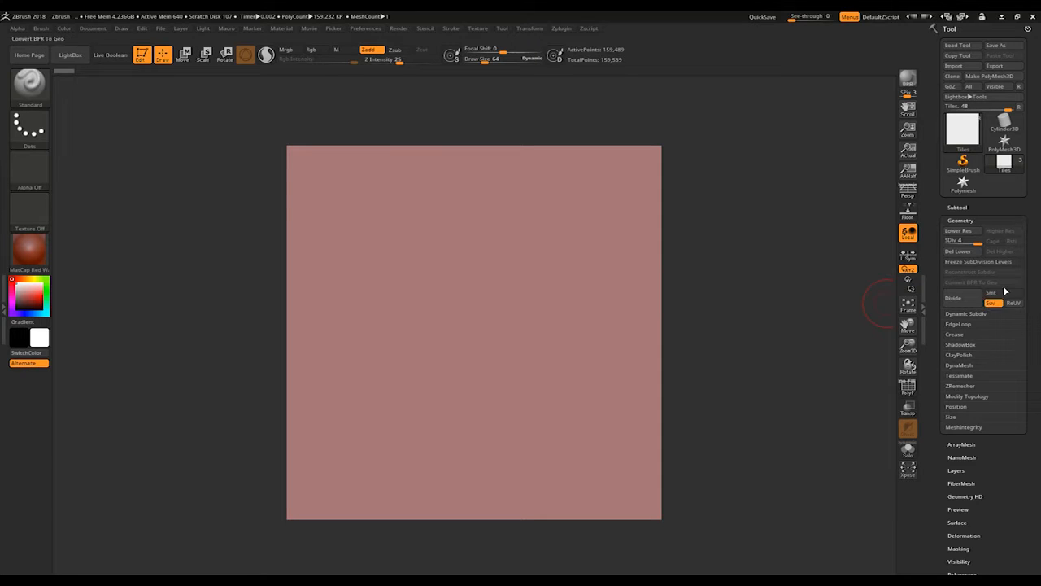
pyautogui.click(965, 300)
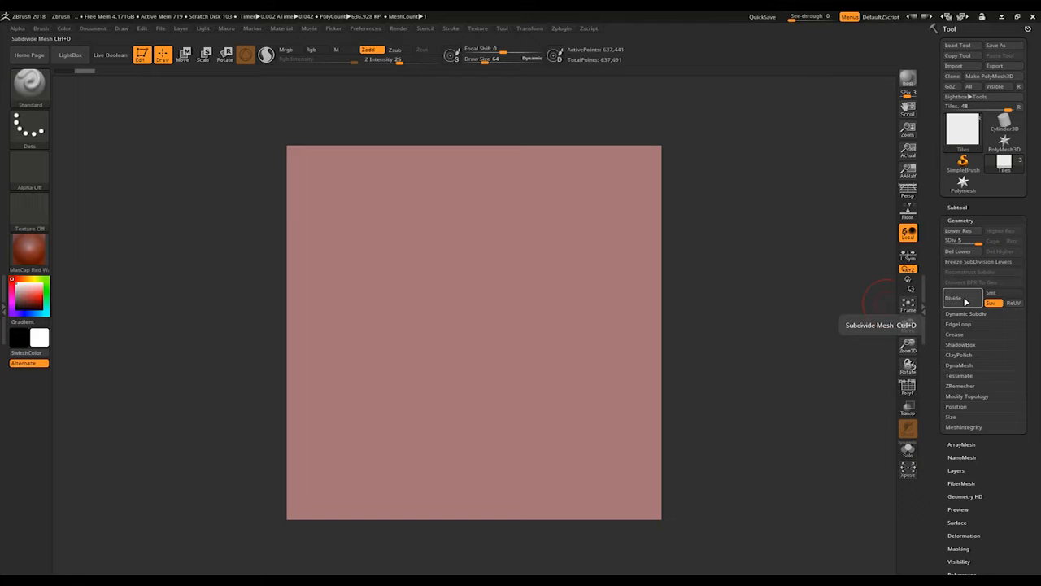
pyautogui.click(965, 300)
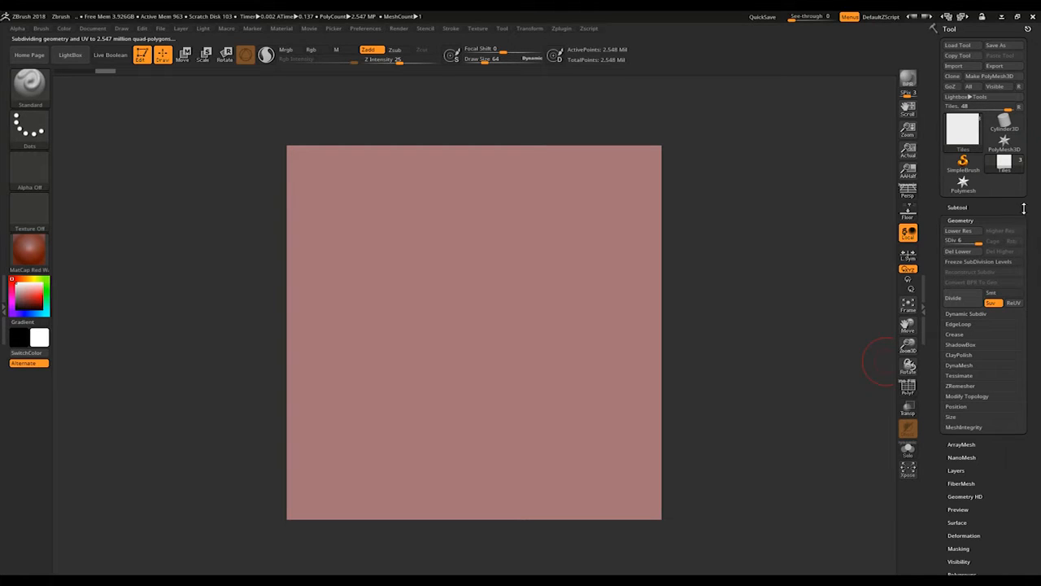
pyautogui.moveTo(1024, 249); pyautogui.dragTo(1024, 243)
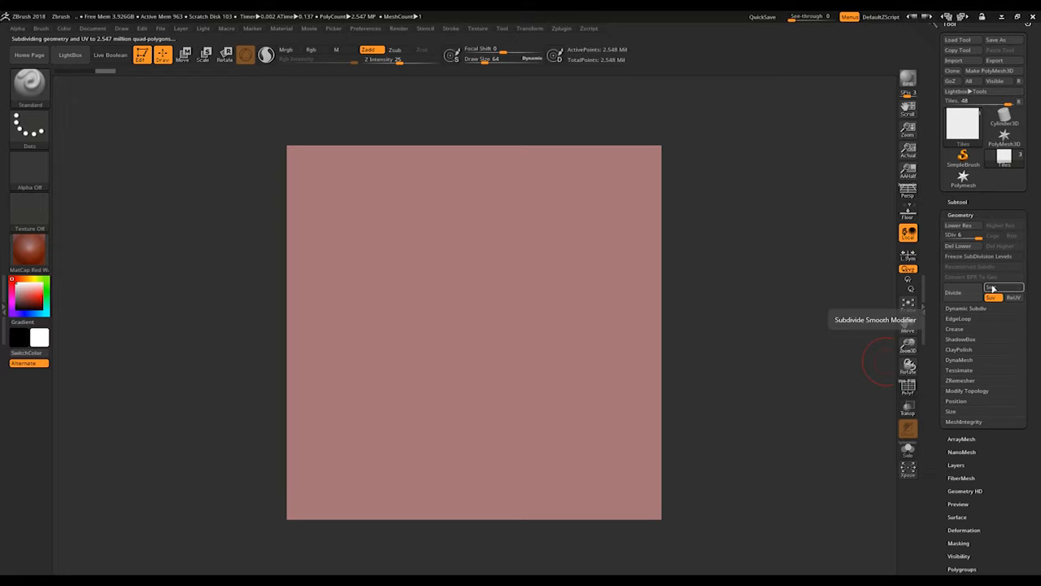
pyautogui.moveTo(1013, 289); pyautogui.dragTo(1001, 314)
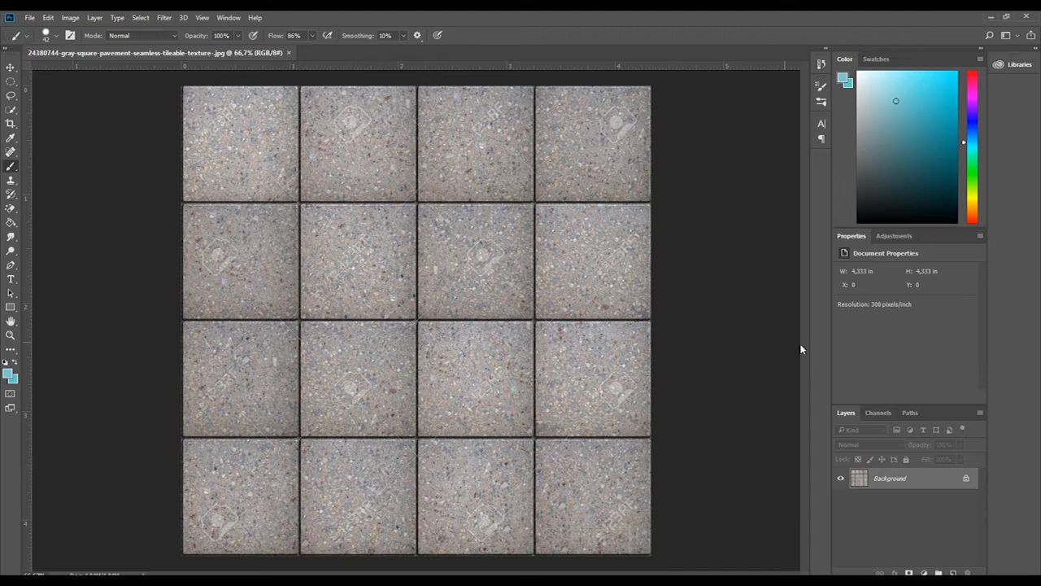
# - In Photoshop, resize the gray square pavement texture to 1024 x 1024 pixels
pyautogui.click(70, 17)
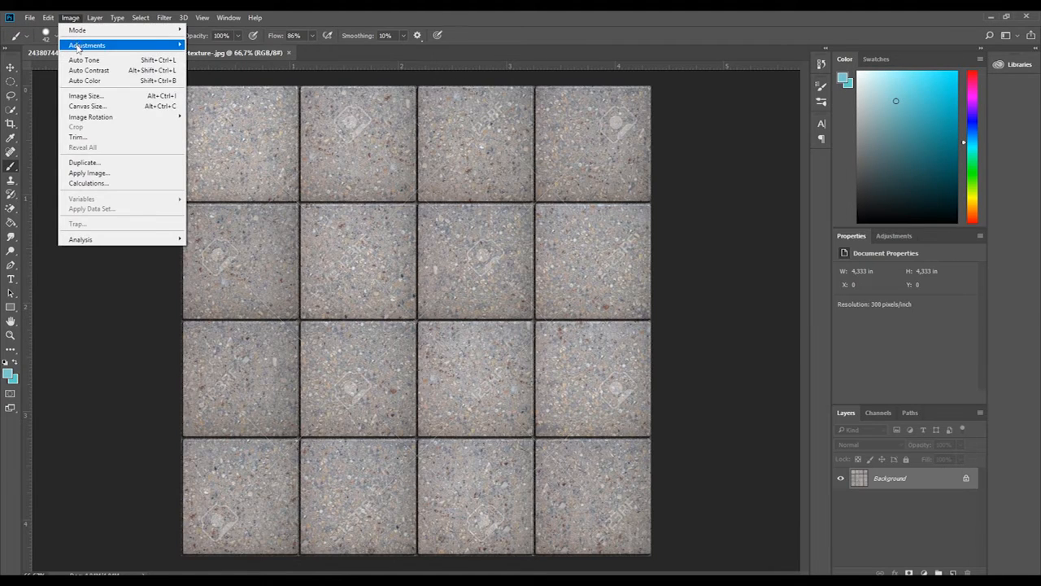
pyautogui.click(104, 95)
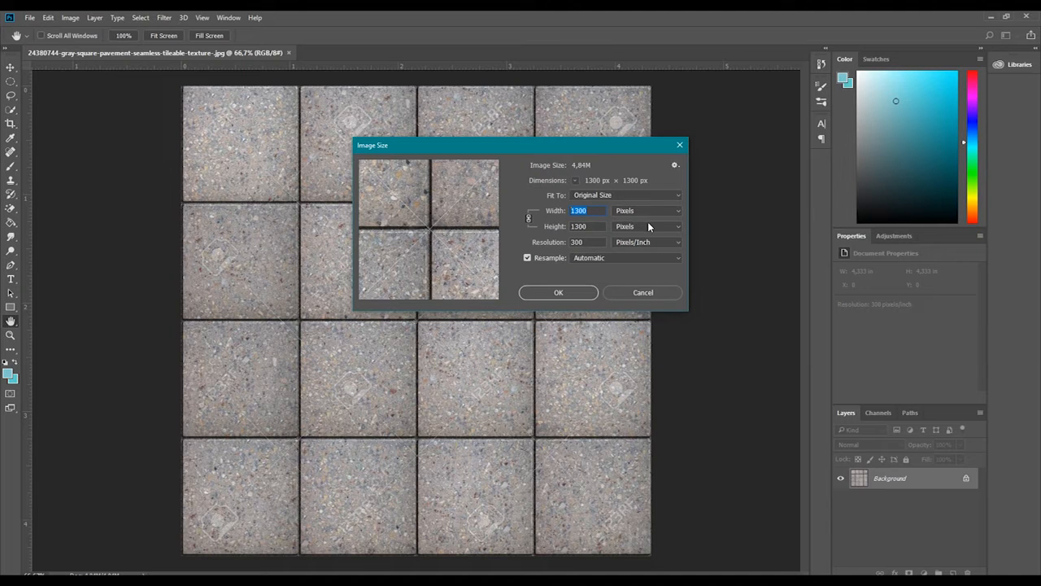
pyautogui.write('1024')
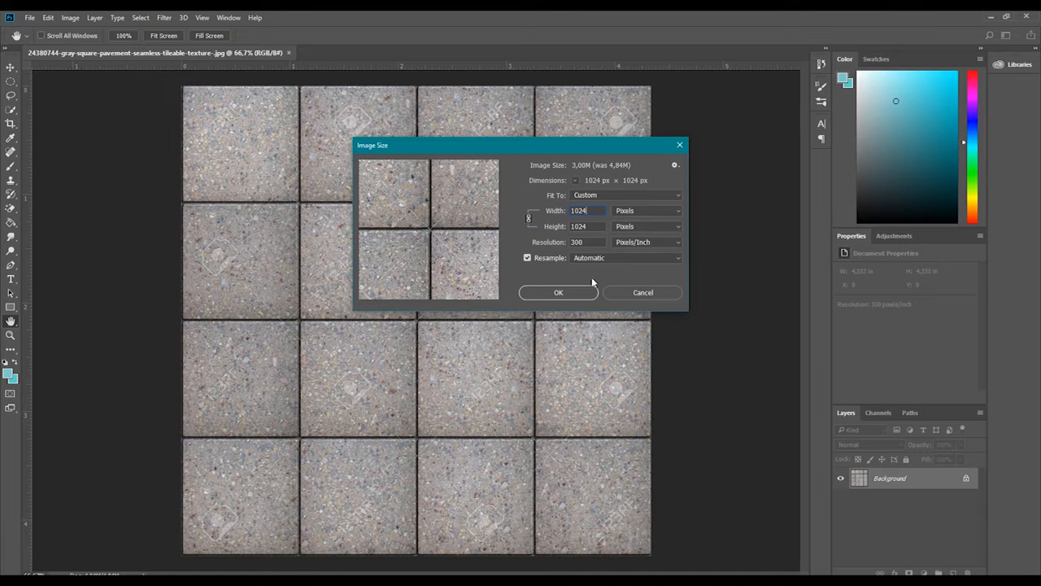
pyautogui.click(576, 292)
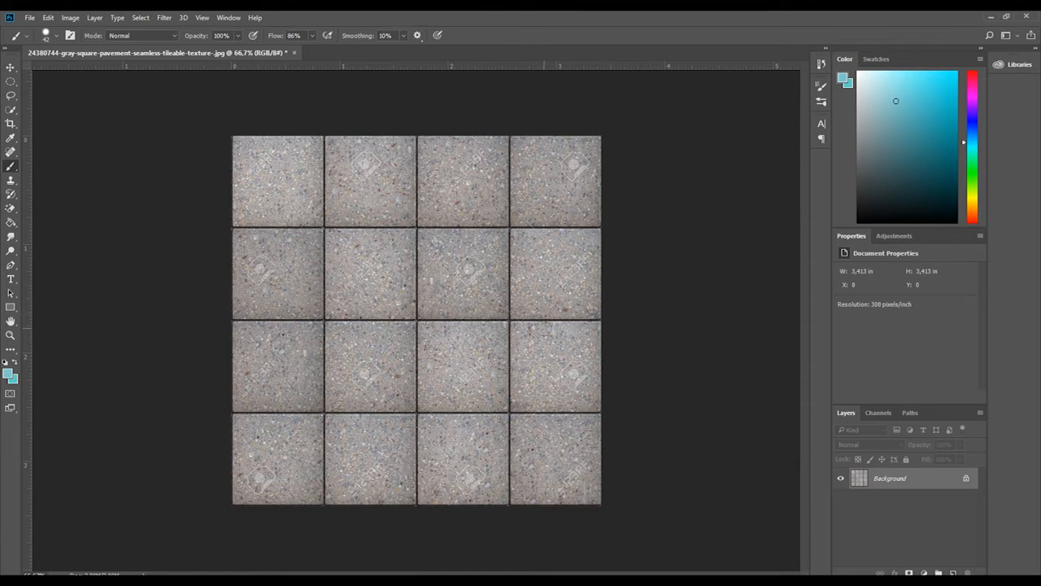
# - Define the resized pavement image as a pattern under its suggested name and close the image
pyautogui.click(49, 17)
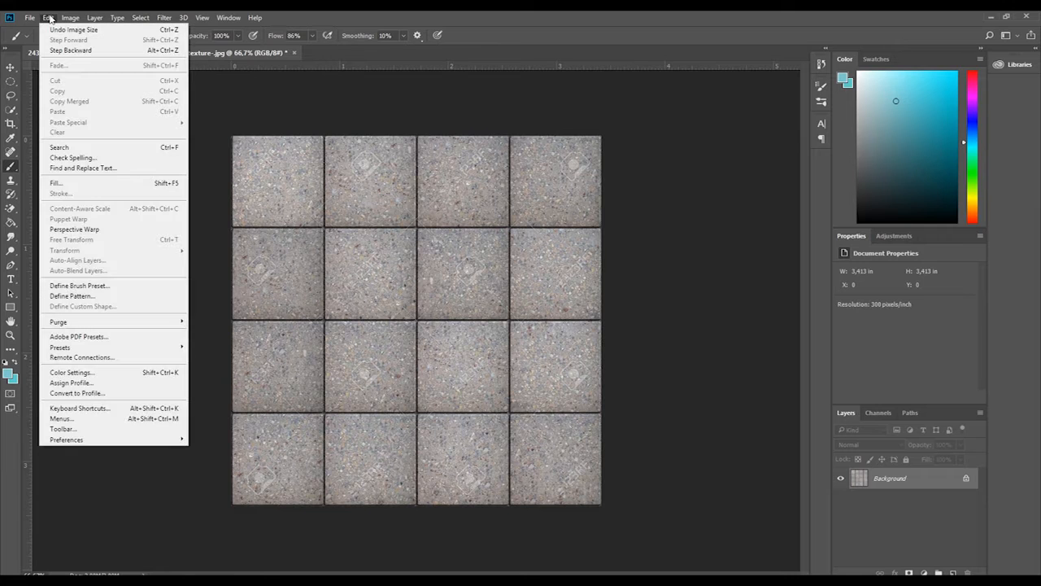
pyautogui.click(164, 297)
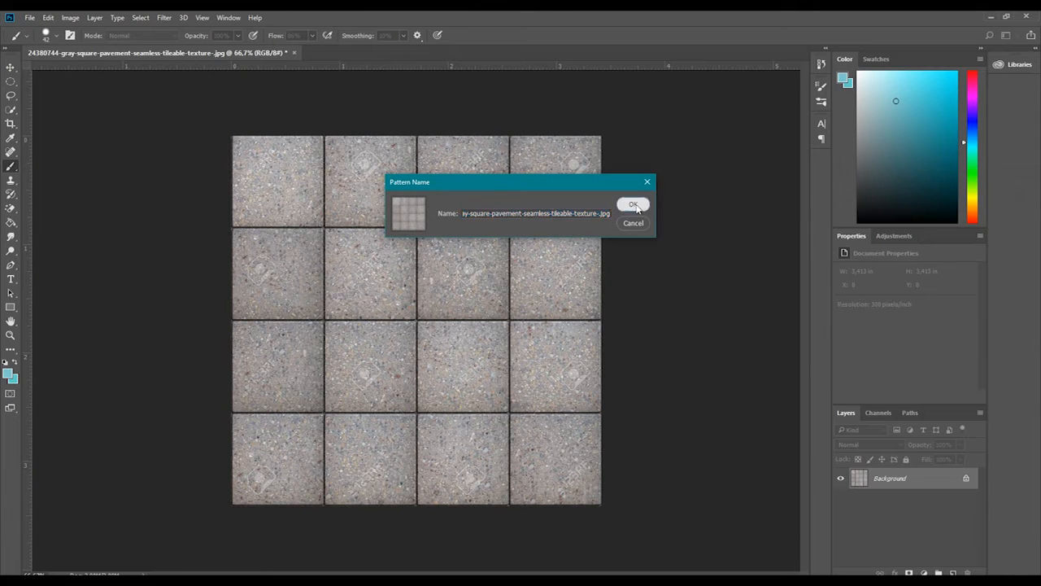
pyautogui.click(633, 204)
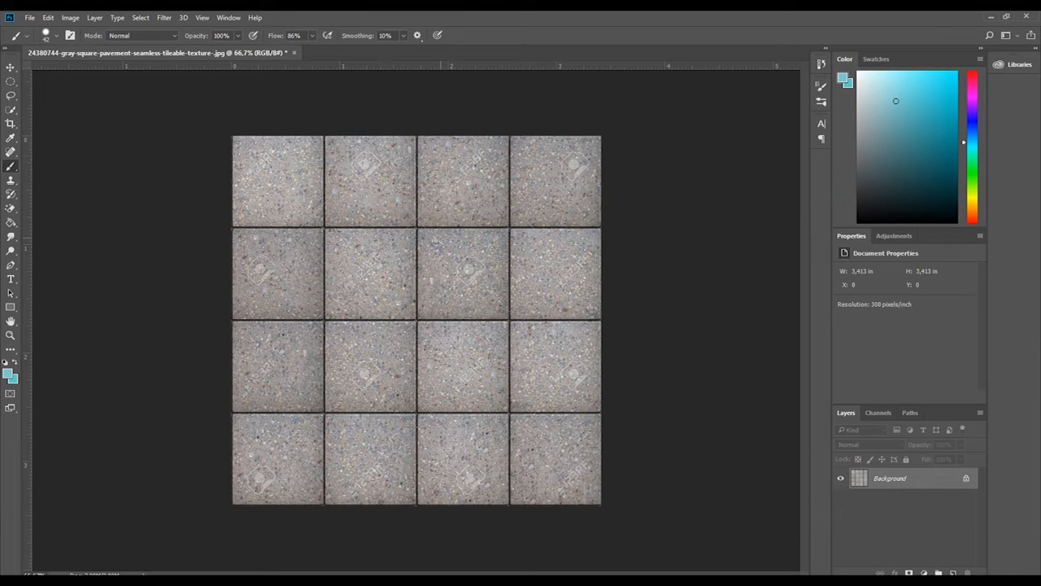
pyautogui.click(296, 53)
pyautogui.click(526, 230)
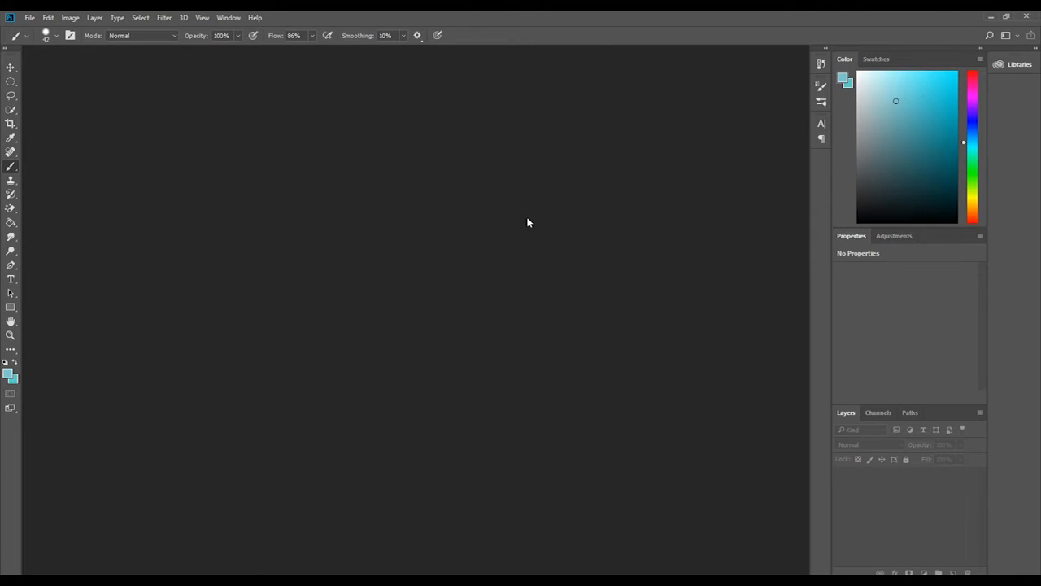
# - Create a blank 1024 x 1024 pixel document at 72 pixels/inch, RGB 8 bit, with a white background
pyautogui.click(30, 17)
pyautogui.click(49, 31)
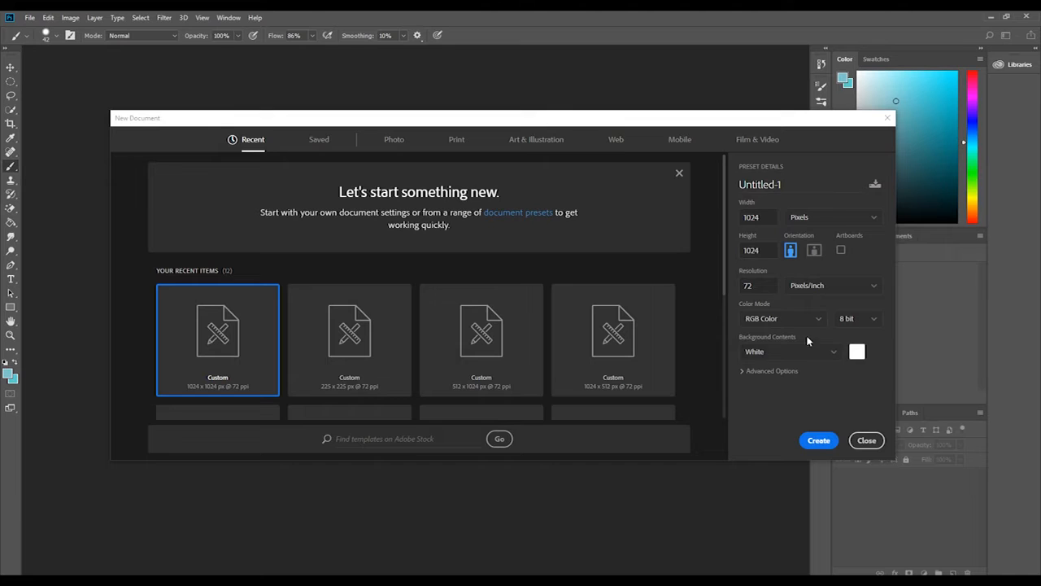
pyautogui.click(819, 441)
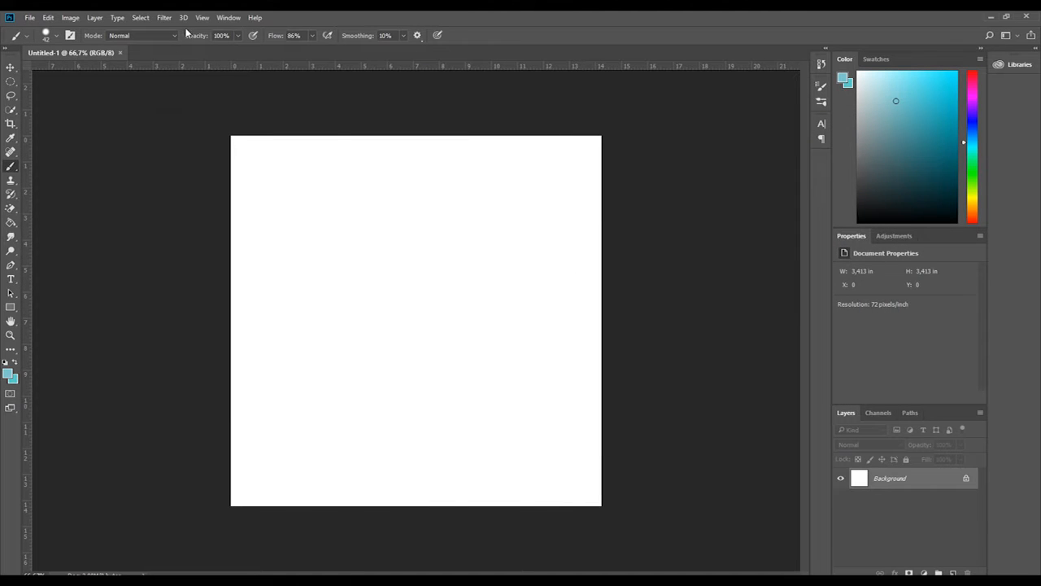
# - Add an empty layer above the background and fill it with the light blue foreground color
pyautogui.click(953, 573)
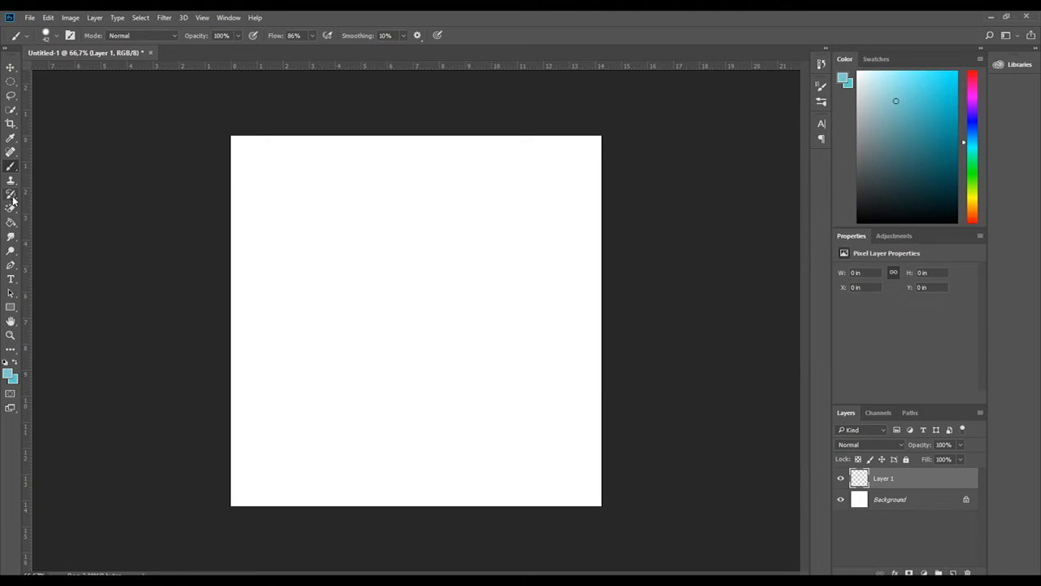
pyautogui.click(11, 221)
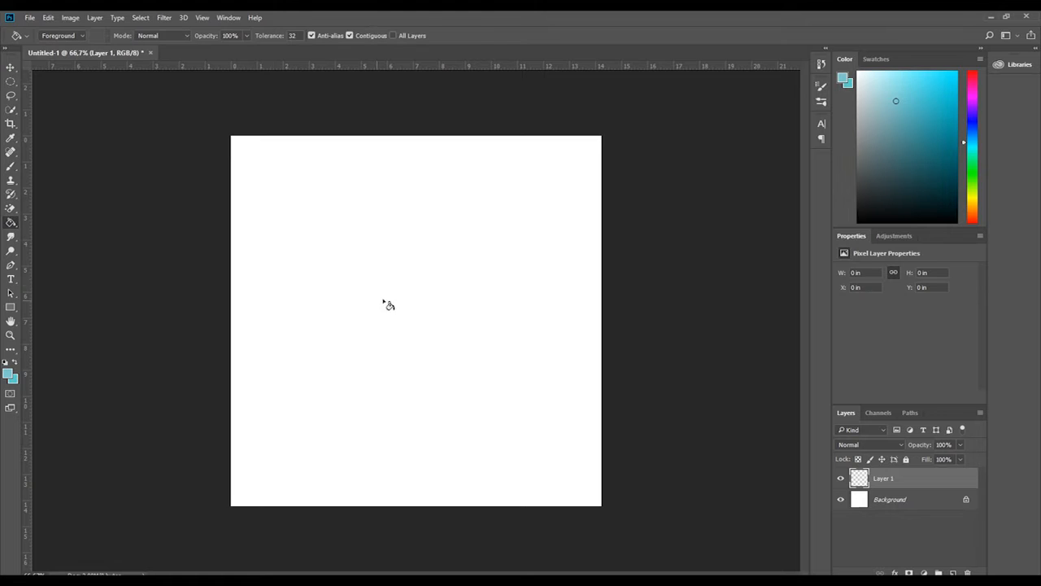
pyautogui.click(319, 349)
# - Apply a Pattern Overlay layer style to the filled layer using the saved pavement pattern, keeping the canvas in view
pyautogui.doubleClick(952, 479)
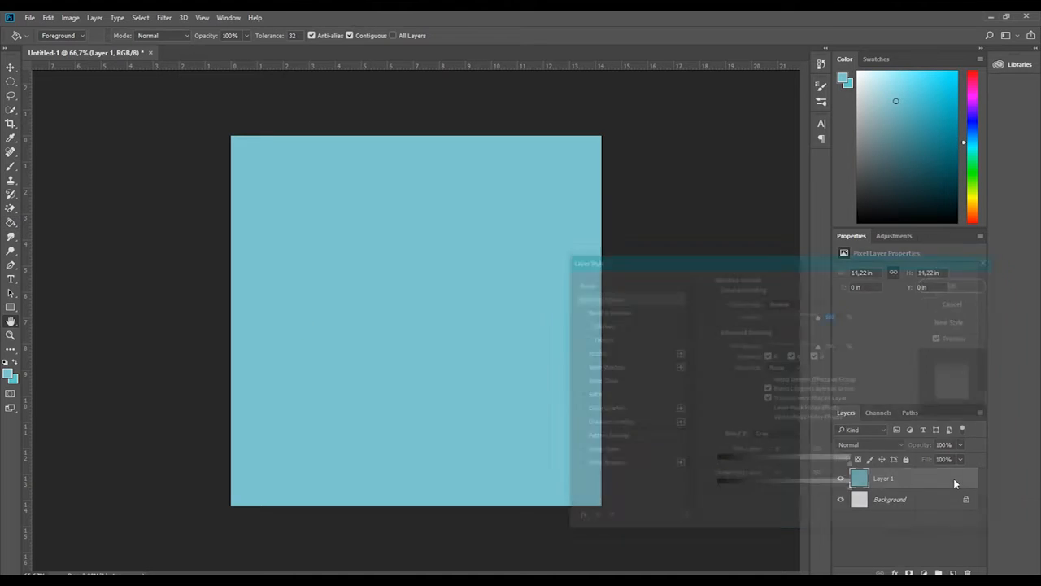
pyautogui.click(620, 435)
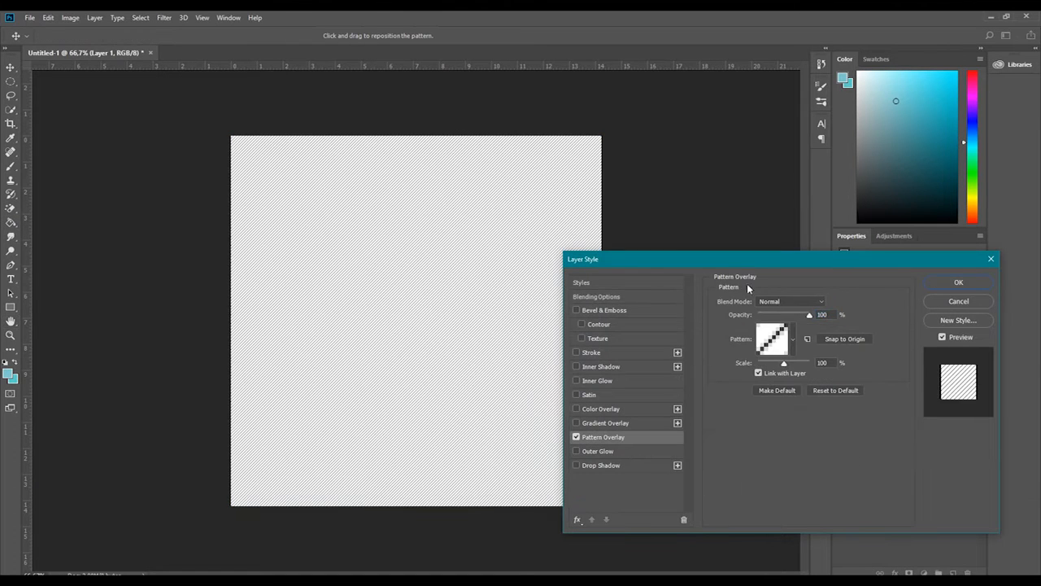
pyautogui.moveTo(748, 259); pyautogui.dragTo(668, 186)
pyautogui.click(713, 266)
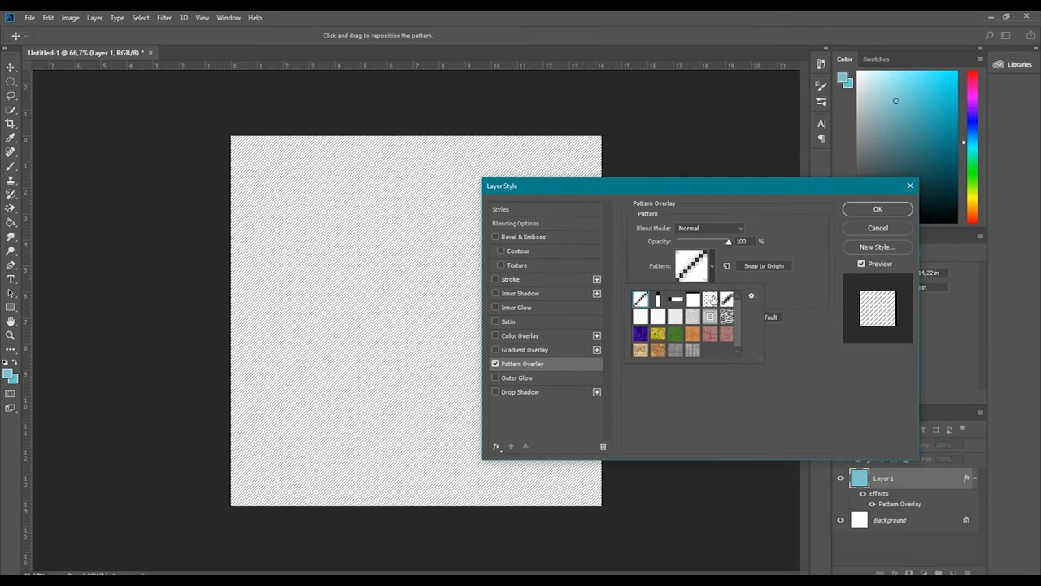
pyautogui.click(694, 351)
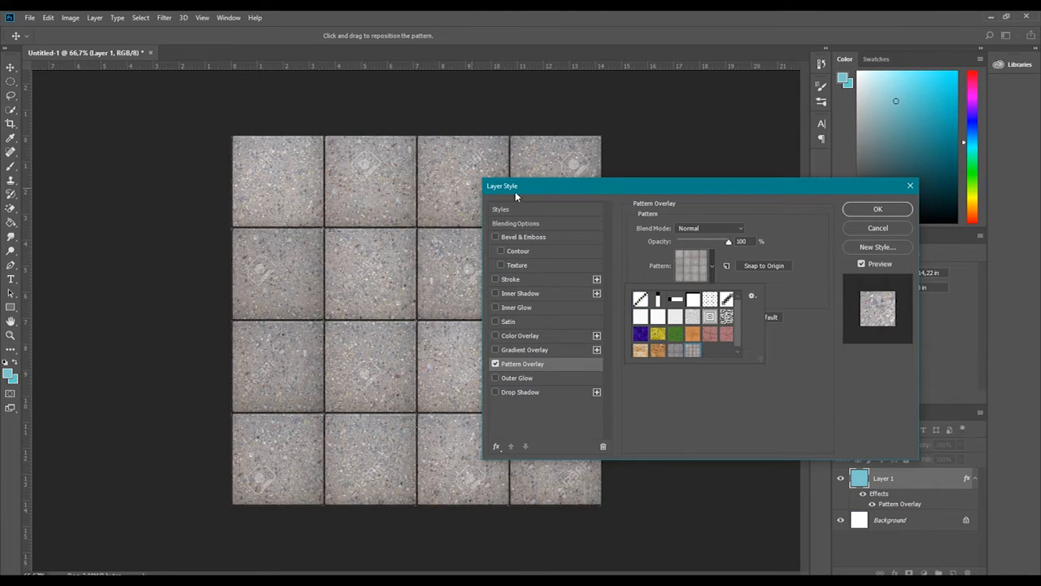
pyautogui.click(572, 194)
pyautogui.moveTo(572, 193); pyautogui.dragTo(639, 165)
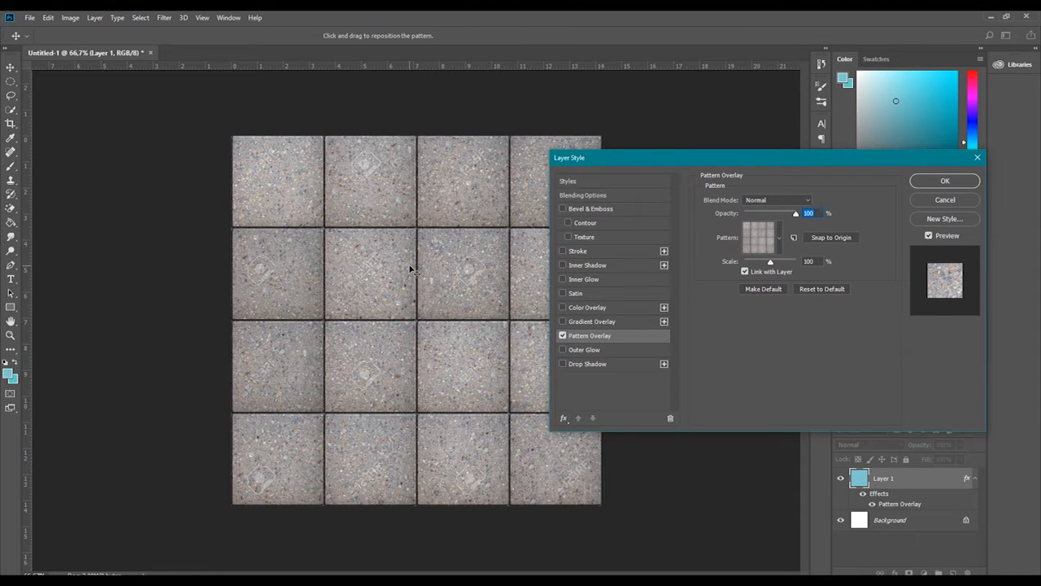
# - Try the pattern overlay at scales of 168, 50, 25 and 12 percent, and set the scale back to 100 percent
pyautogui.click(817, 262)
pyautogui.moveTo(772, 262); pyautogui.dragTo(773, 263)
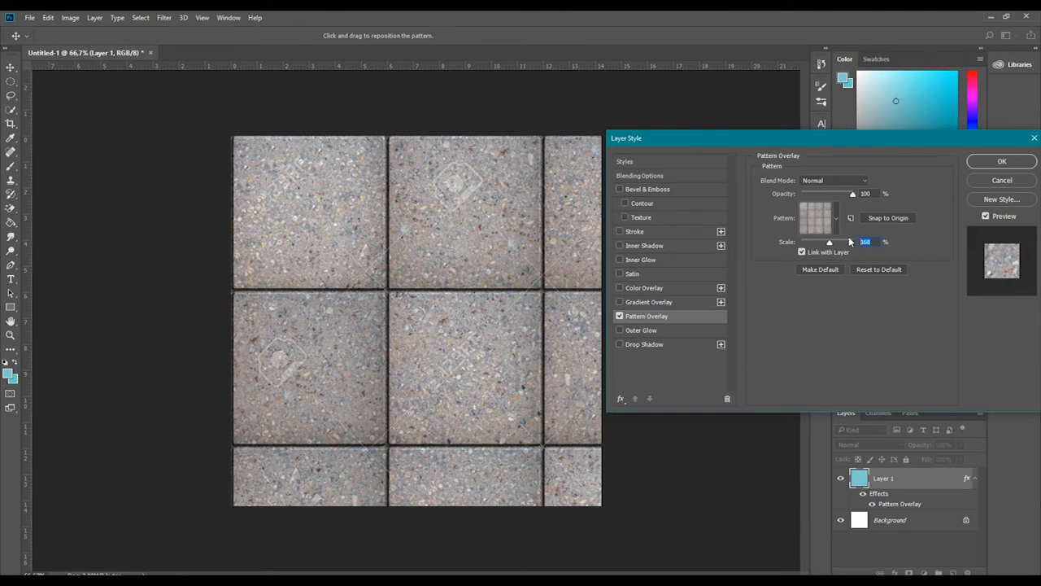
pyautogui.write('100')
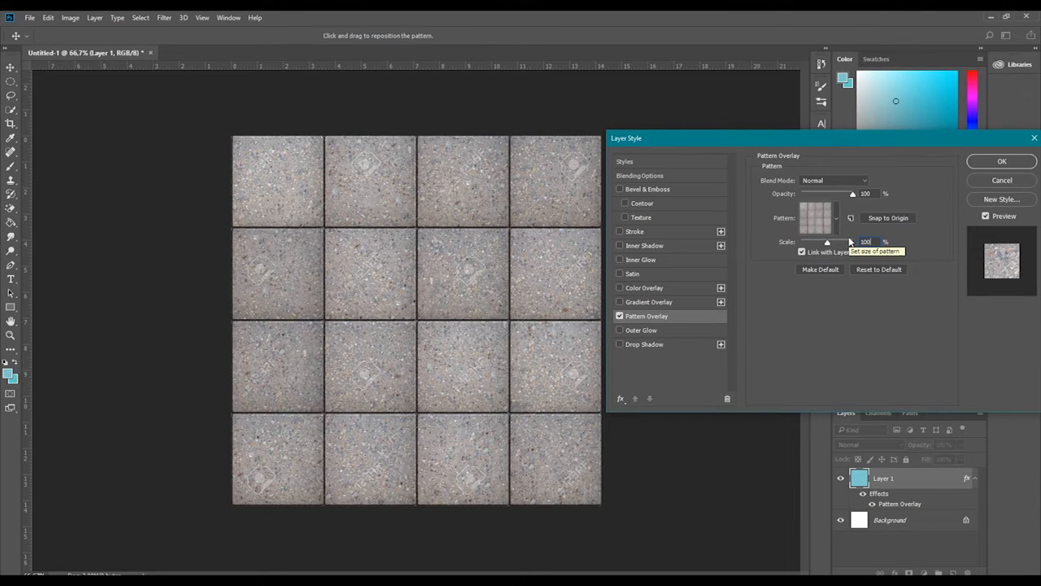
pyautogui.write('50')
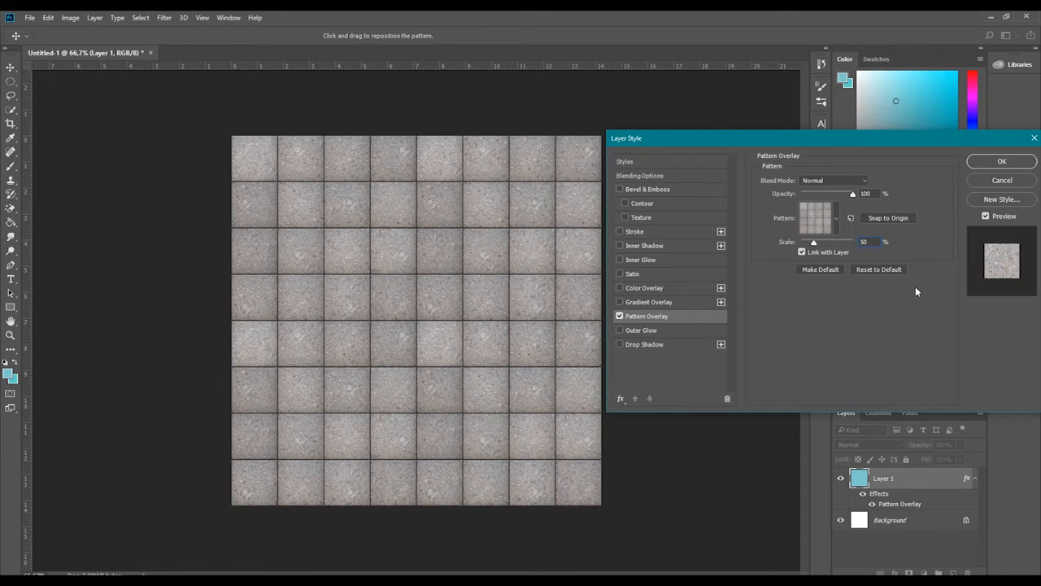
pyautogui.press('BackSpace')
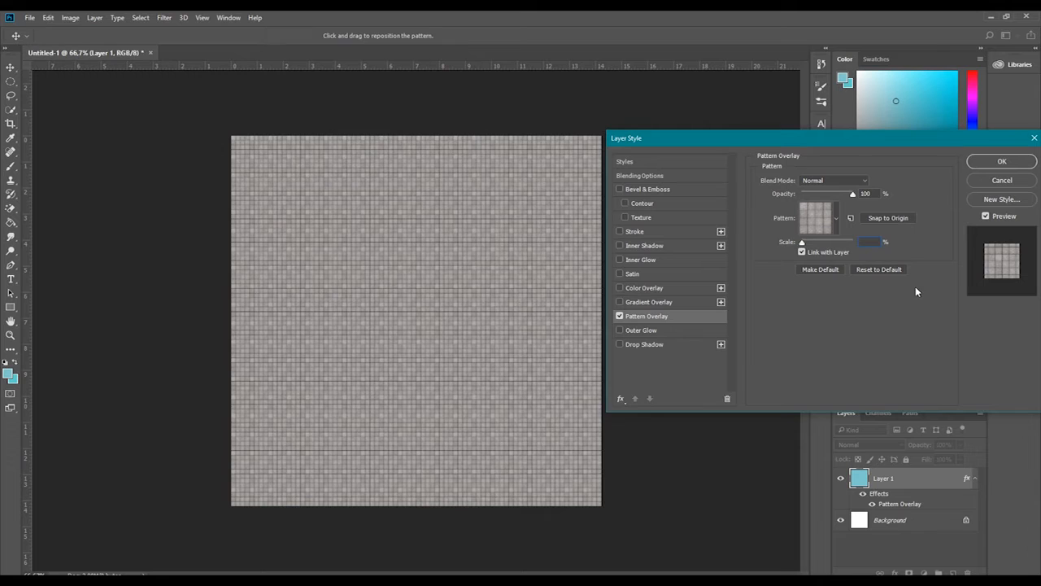
pyautogui.write('25')
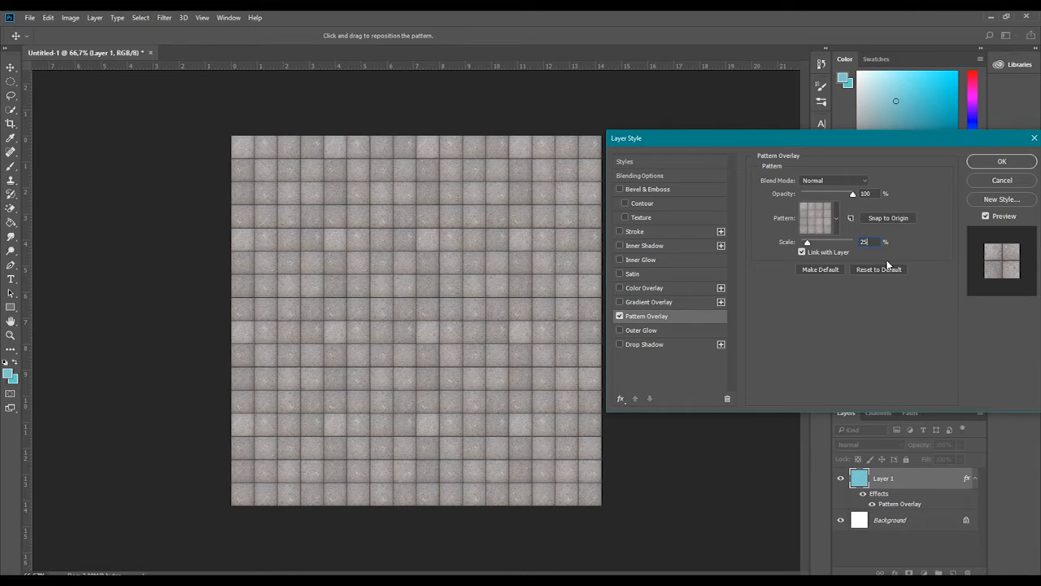
pyautogui.moveTo(808, 242); pyautogui.dragTo(800, 243)
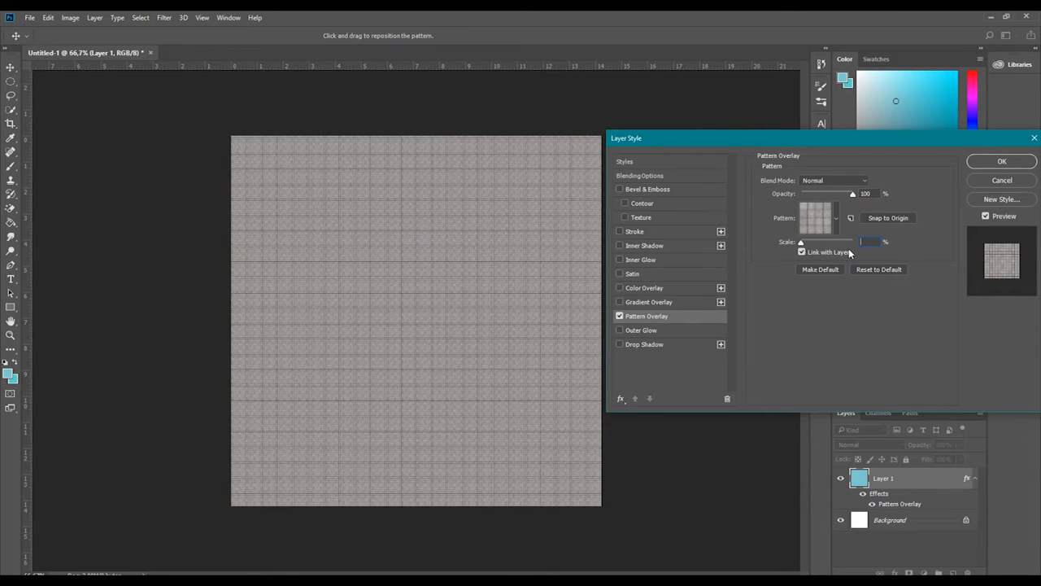
pyautogui.write('12')
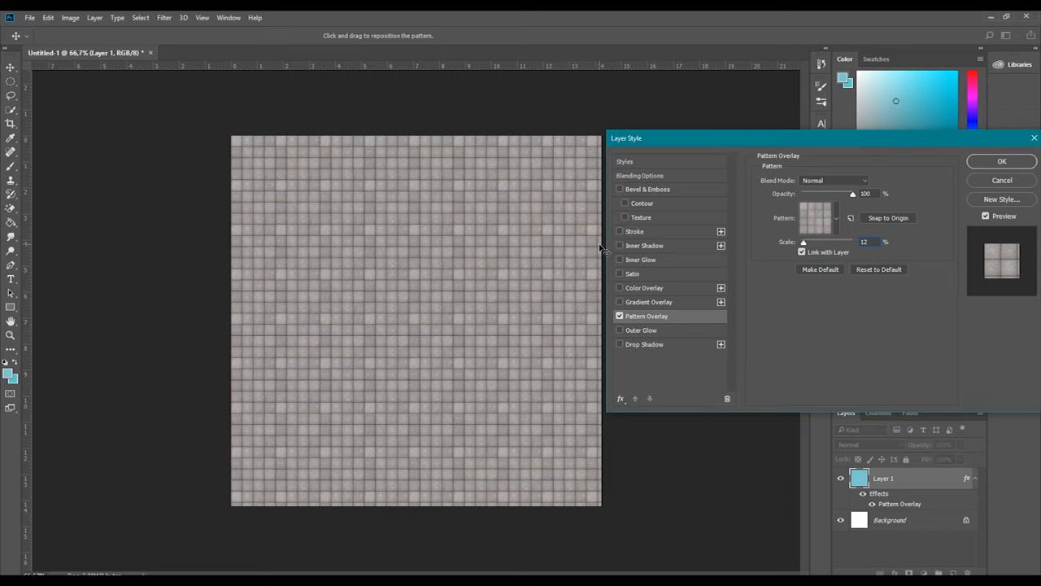
pyautogui.doubleClick(869, 243)
pyautogui.write('100')
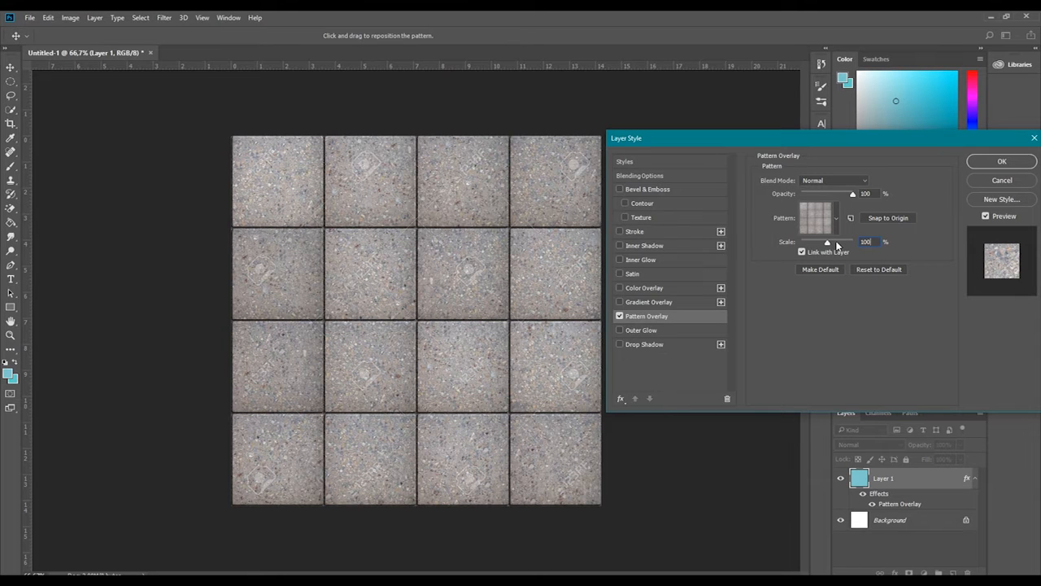
# - Try the pattern overlay at scales of 200 and 400 percent, set it back to 100 percent and accept the layer style
pyautogui.write('200')
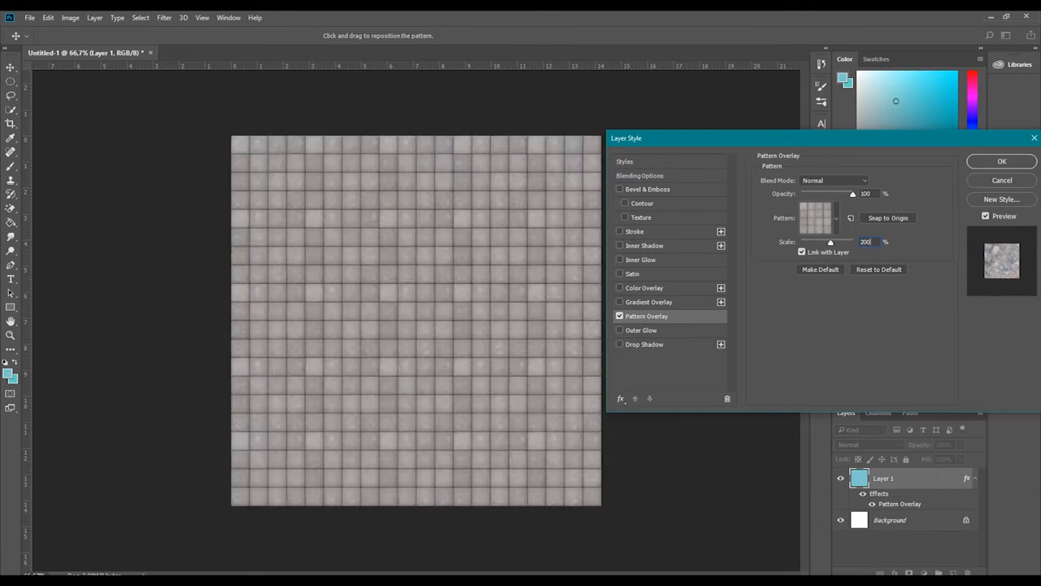
pyautogui.write('4')
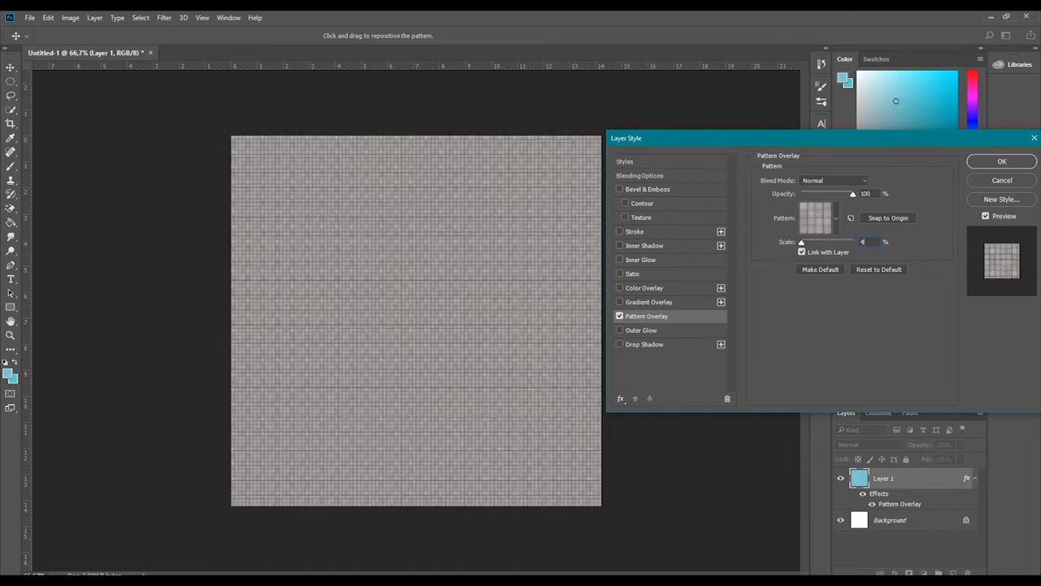
pyautogui.write('00100')
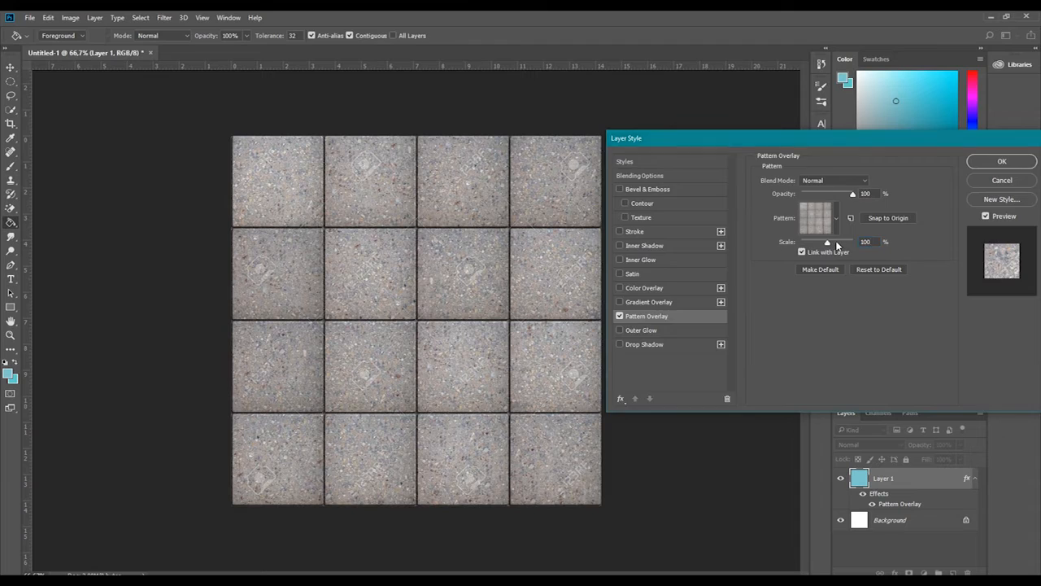
pyautogui.press('Return')
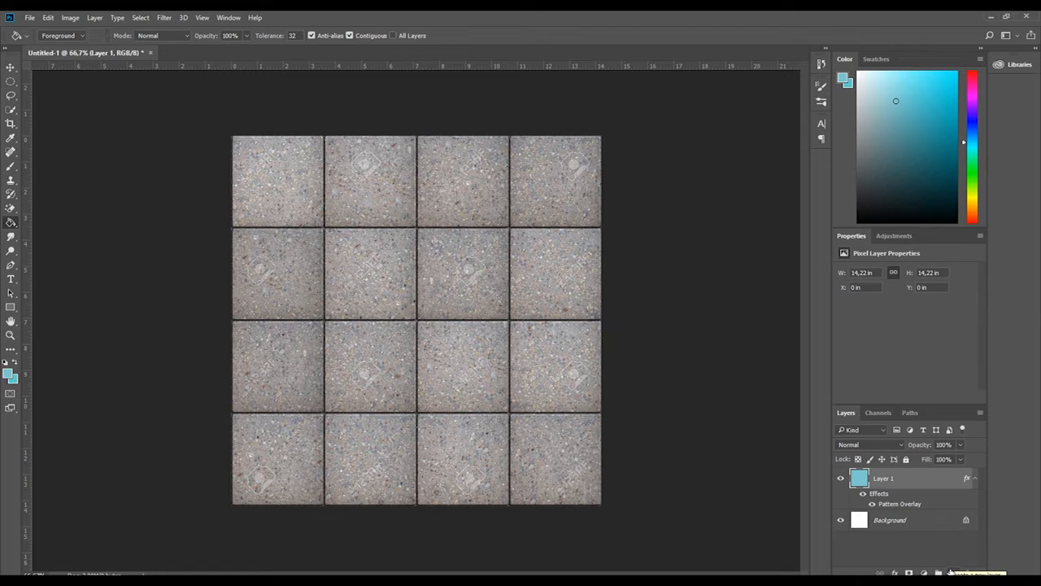
# - Save the tiled image as a JPEG named test in the Texture folder on the Desktop, at maximum quality 12 with Baseline ("Standard") format
pyautogui.click(31, 18)
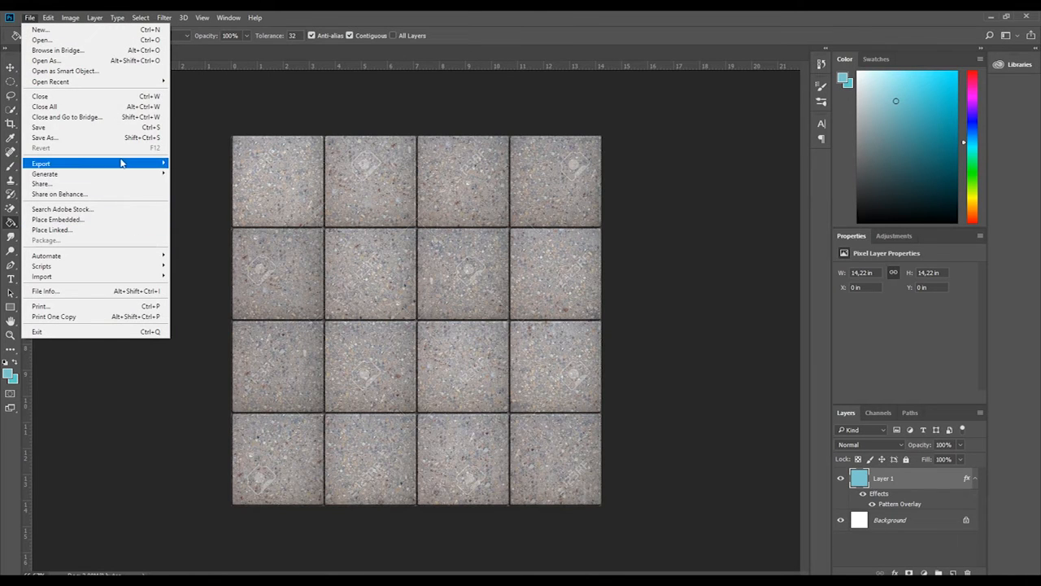
pyautogui.click(99, 137)
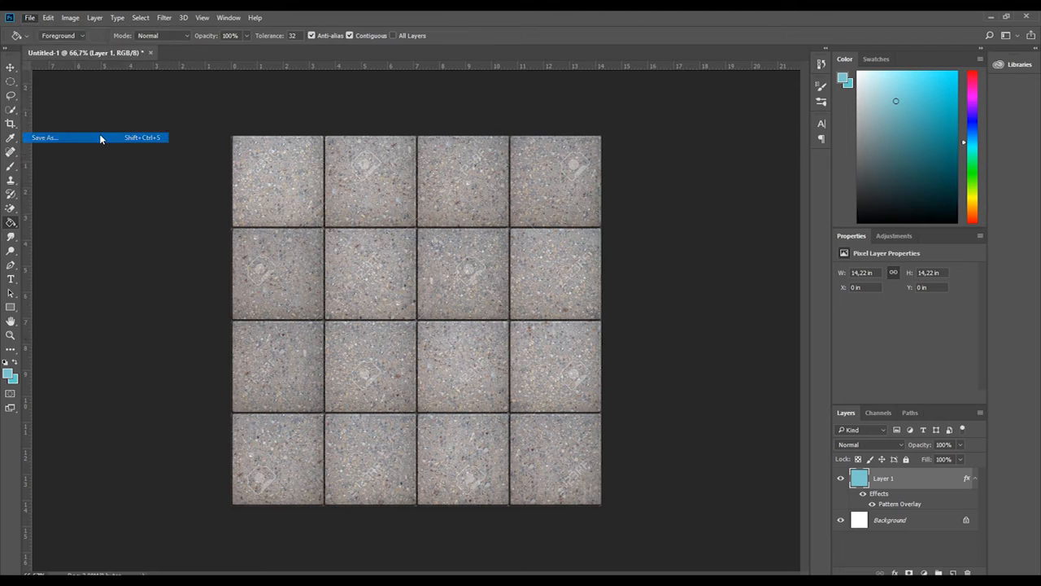
pyautogui.click(136, 229)
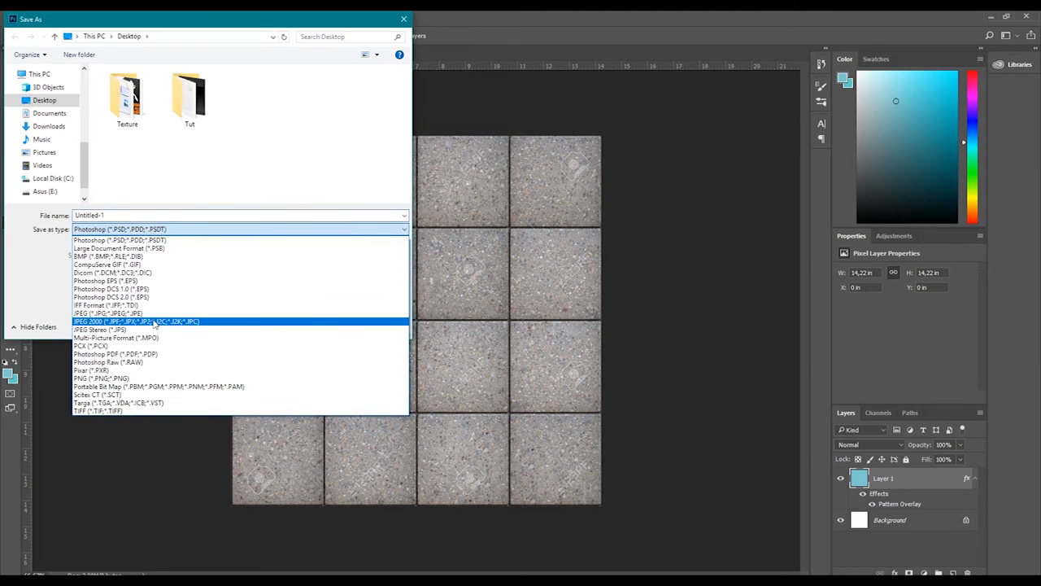
pyautogui.click(130, 313)
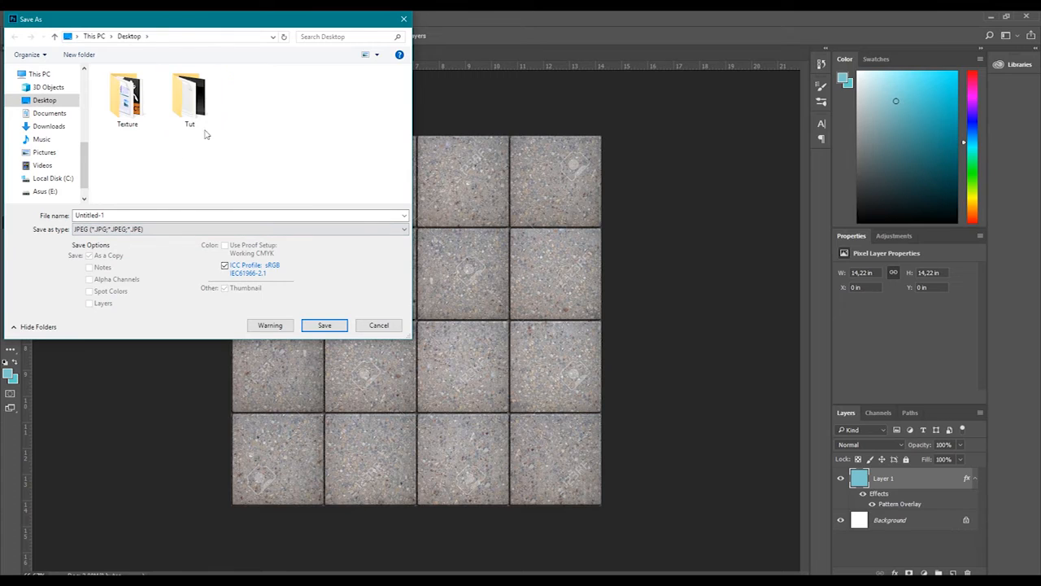
pyautogui.doubleClick(140, 96)
pyautogui.click(224, 213)
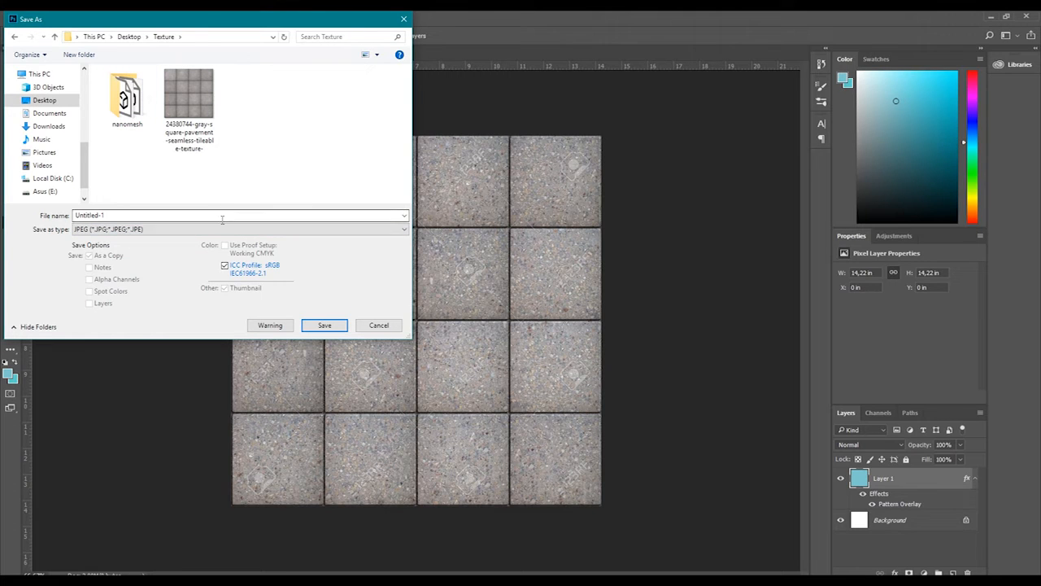
pyautogui.write('test')
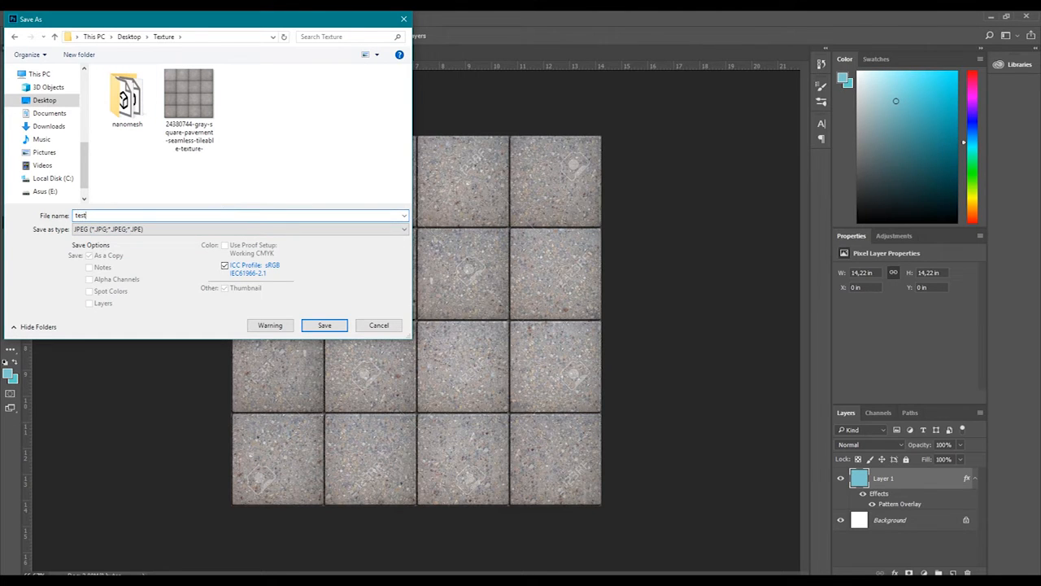
pyautogui.click(332, 329)
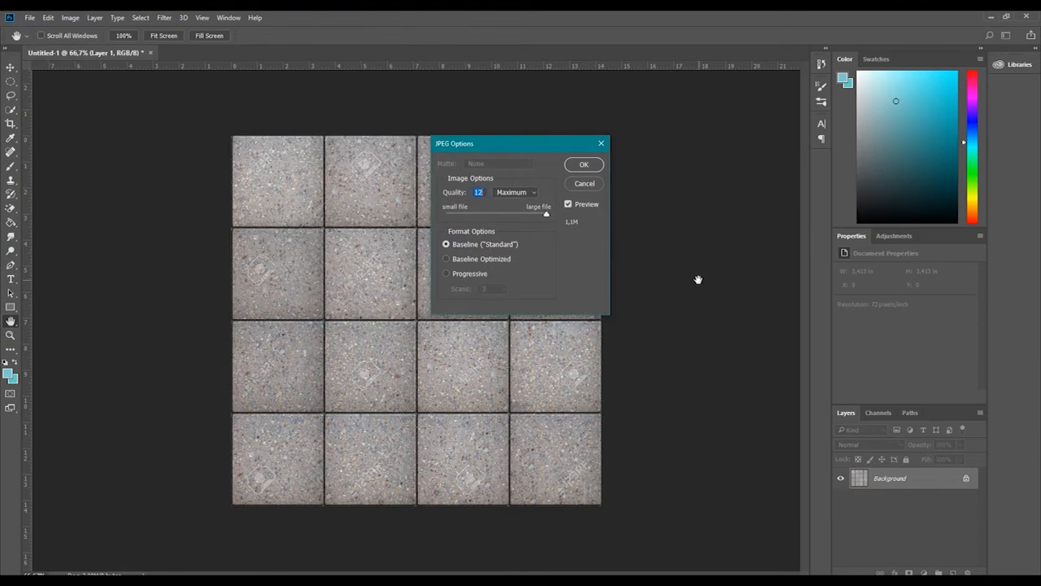
pyautogui.click(594, 167)
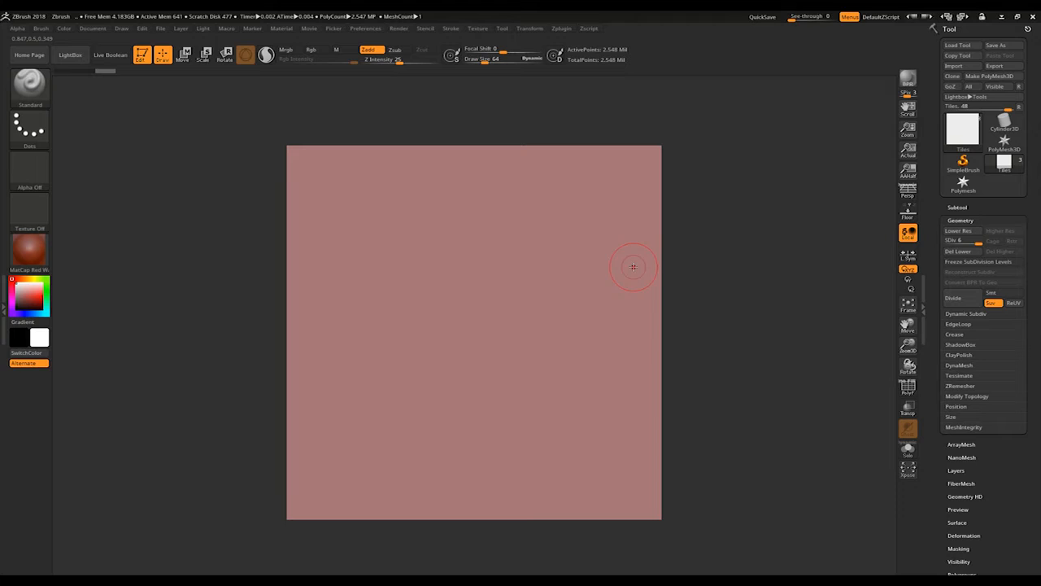
# - Switch to ZBrush and import the test image from the Texture folder as the tile mesh's texture map
pyautogui.scroll(-5, 1019, 472)
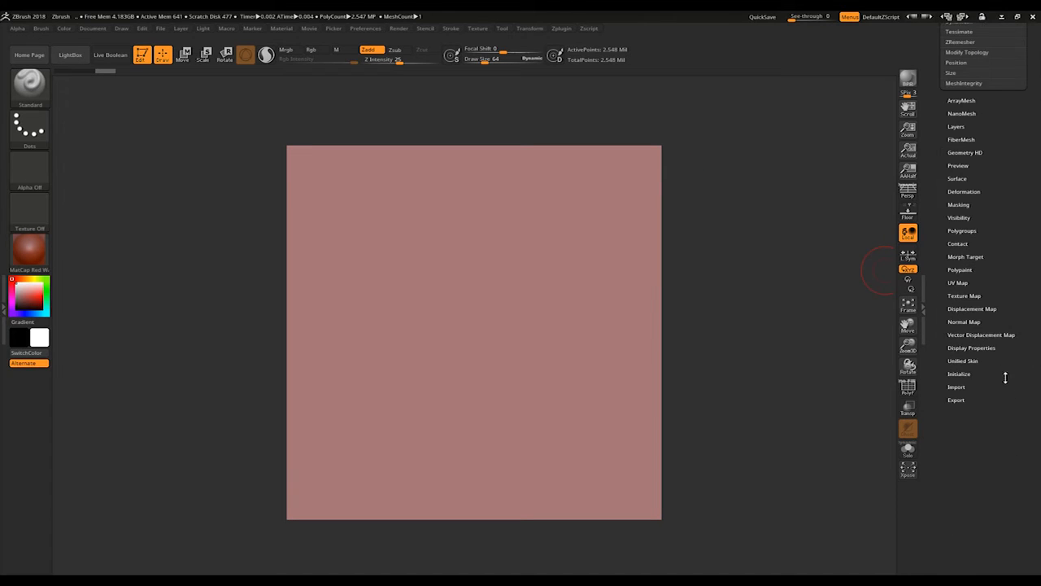
pyautogui.click(963, 295)
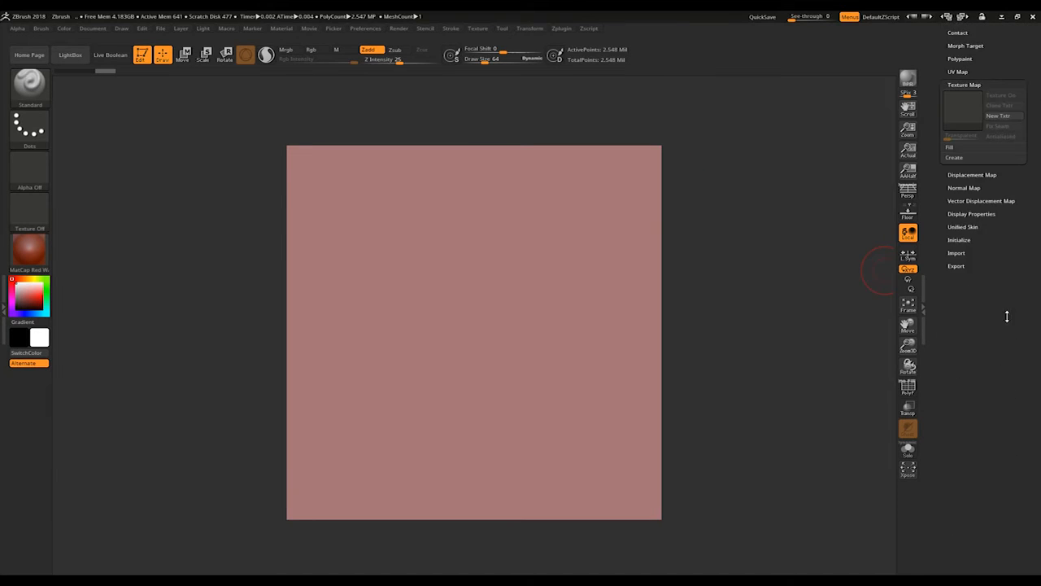
pyautogui.click(969, 291)
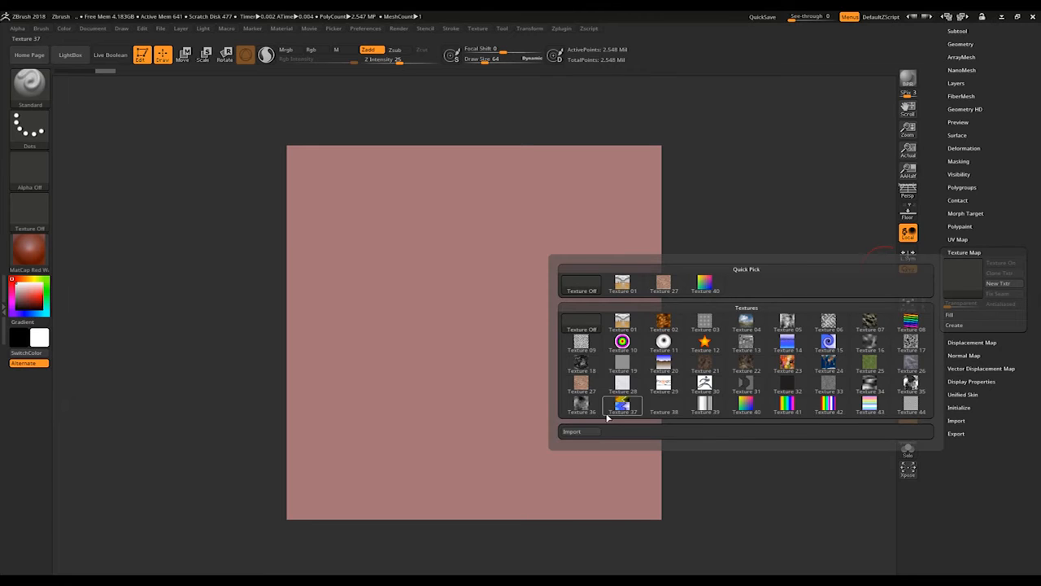
pyautogui.click(579, 431)
pyautogui.click(441, 106)
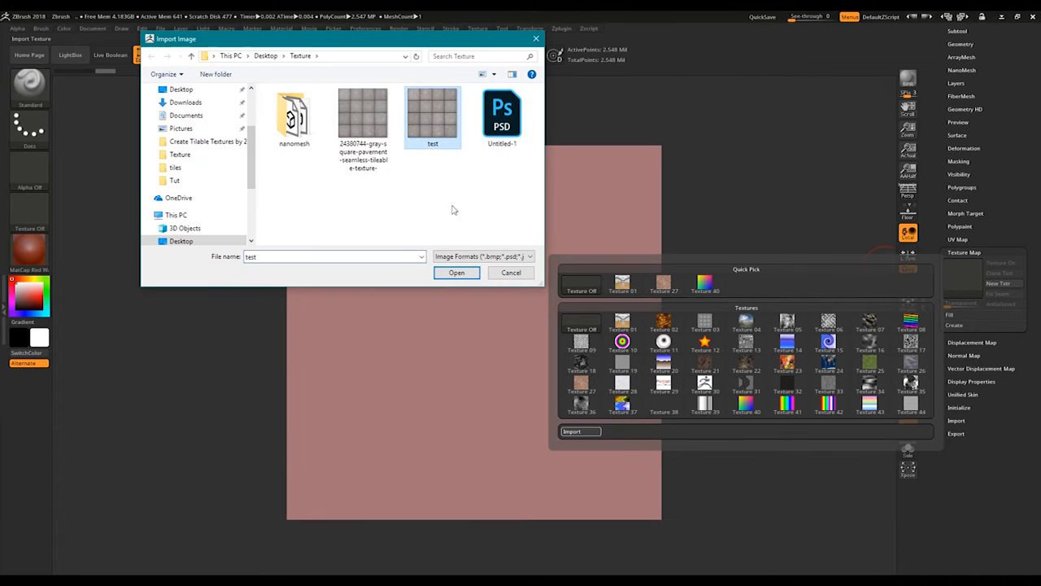
pyautogui.click(457, 272)
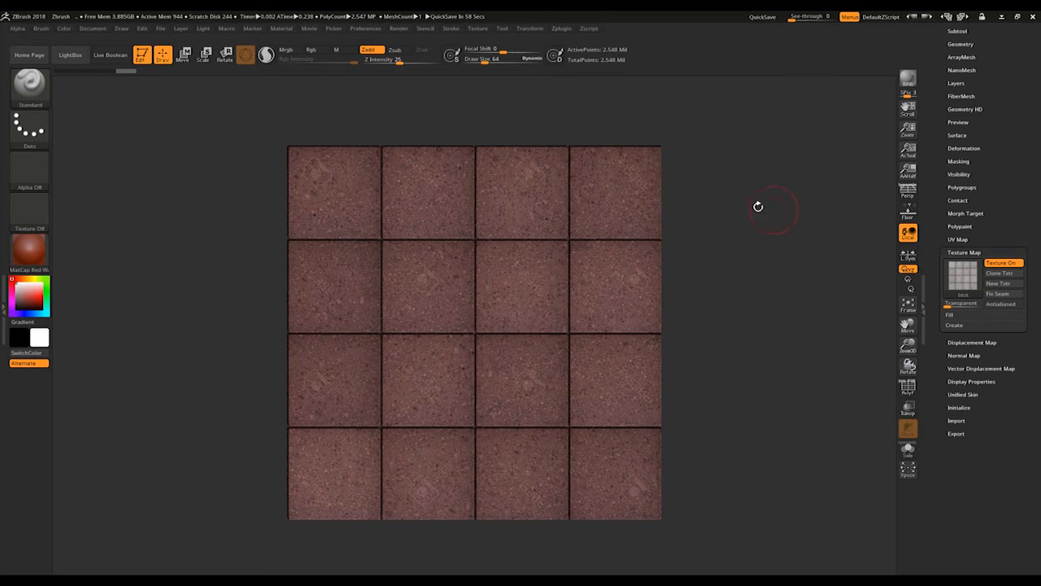
# - Apply the SkinShade4 material to the tile mesh and compare it with the texture map turned off and on
pyautogui.click(38, 248)
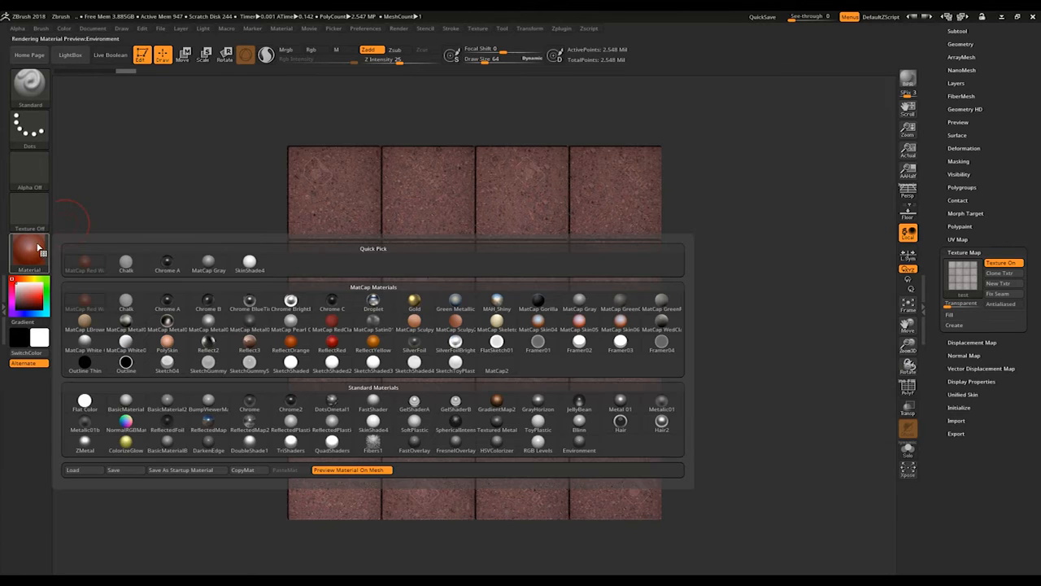
pyautogui.click(249, 264)
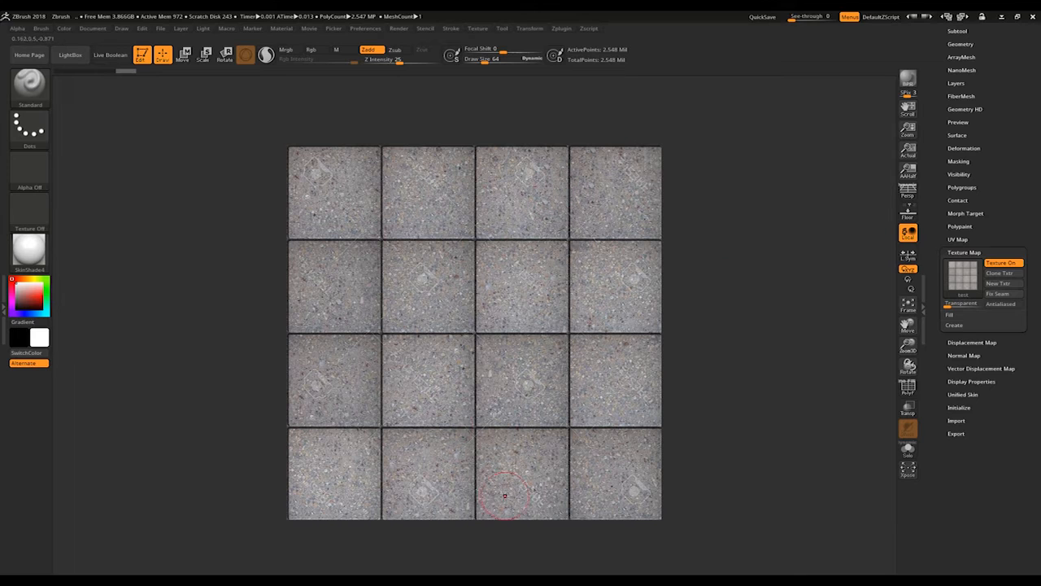
pyautogui.click(1001, 262)
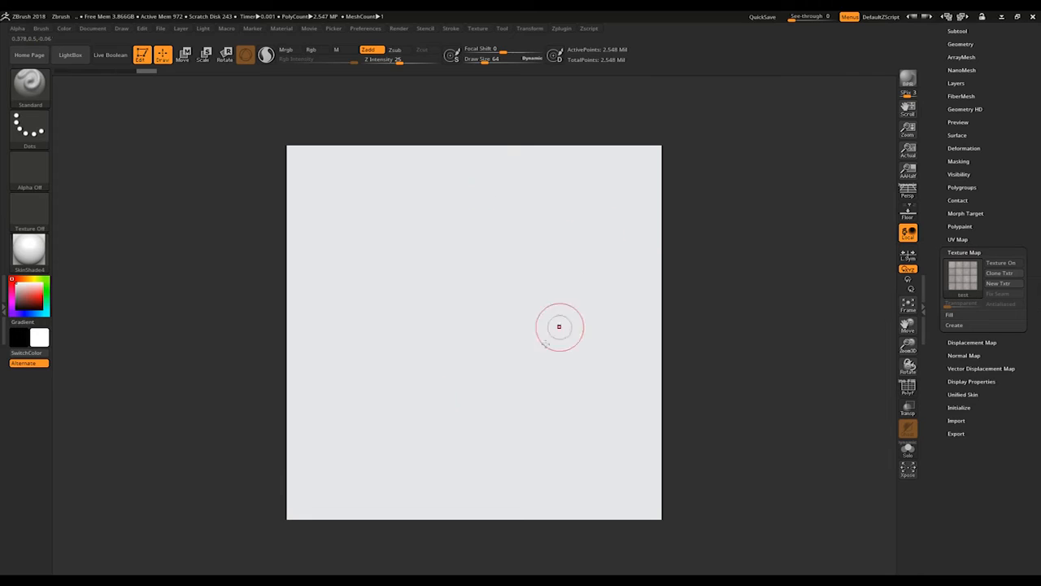
pyautogui.click(1014, 264)
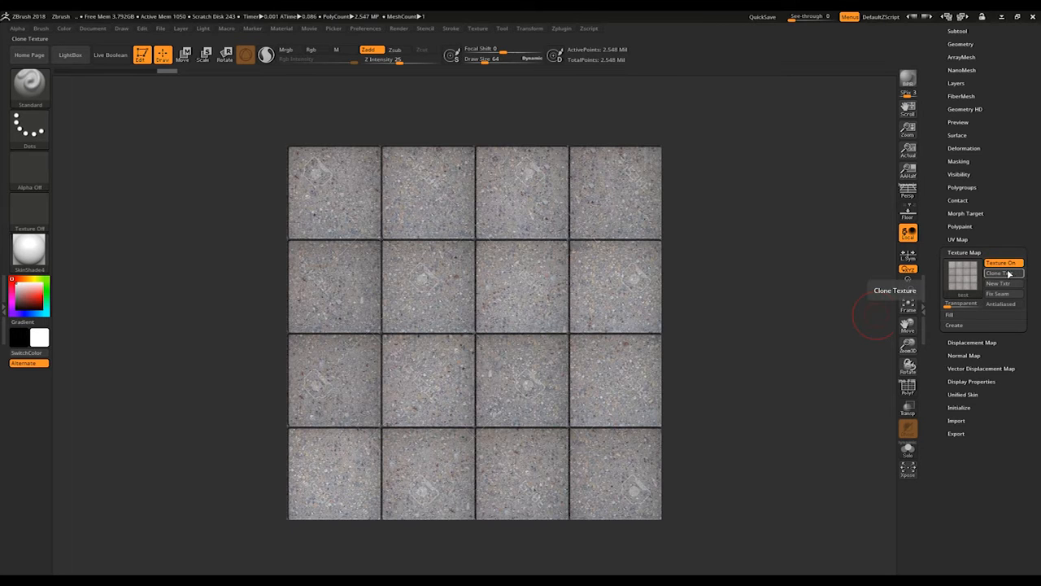
# - Check the tile mesh's subdivision level in its geometry settings
pyautogui.click(1017, 274)
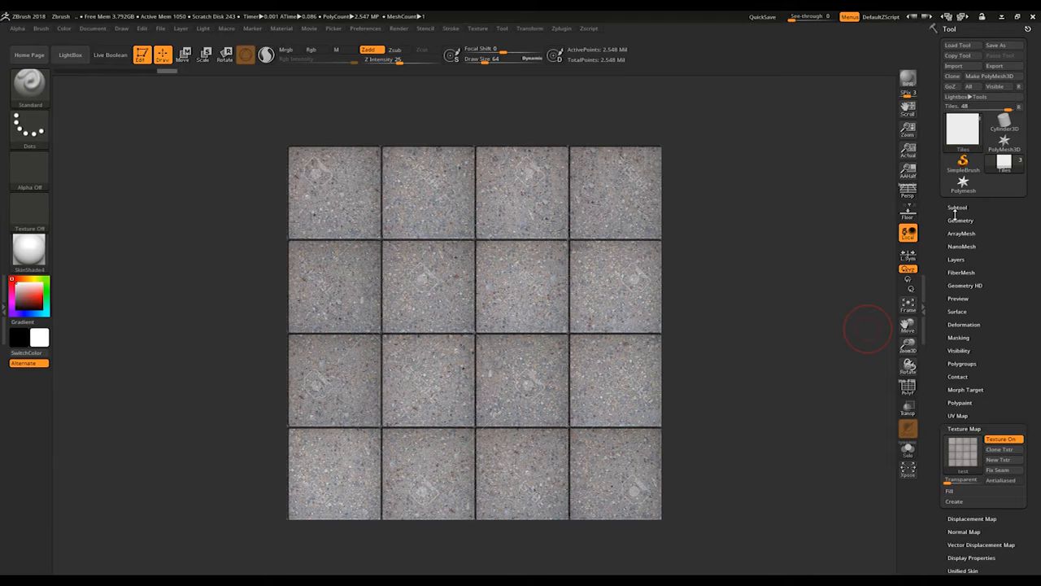
pyautogui.click(960, 219)
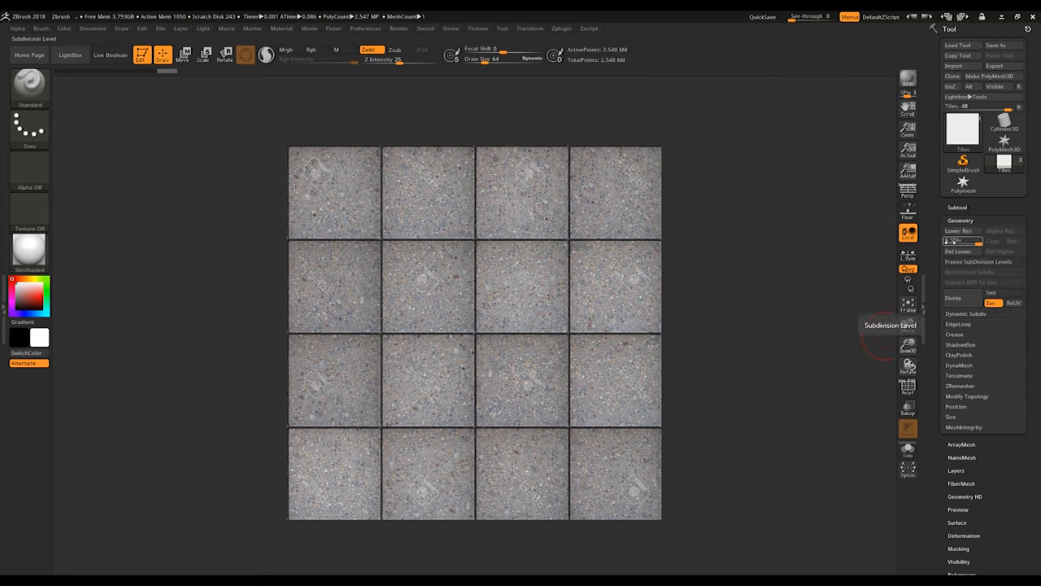
pyautogui.click(964, 218)
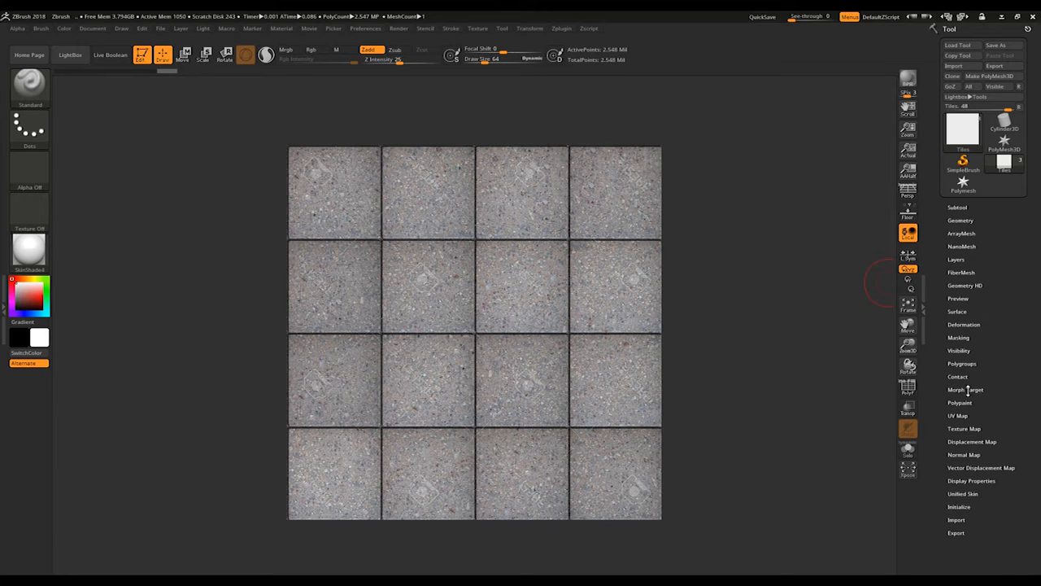
# - Turn on Colorize in the tile mesh's polypaint settings
pyautogui.click(968, 403)
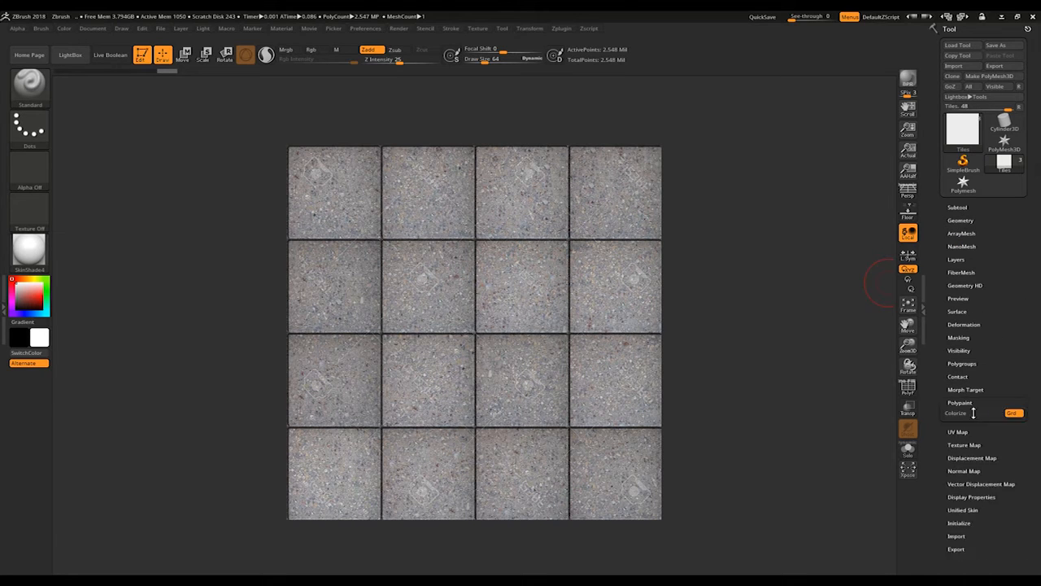
pyautogui.click(968, 258)
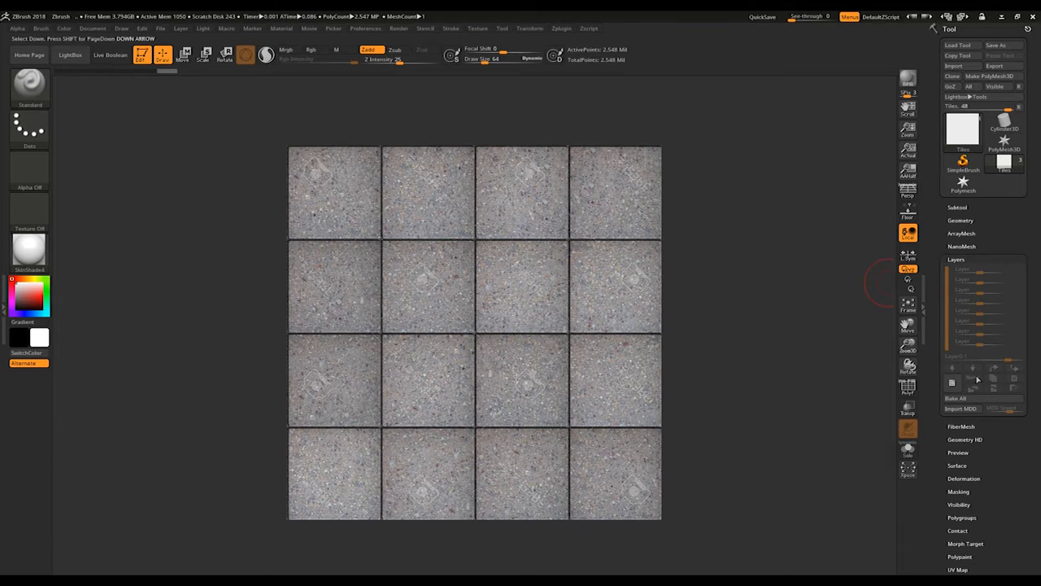
pyautogui.click(969, 258)
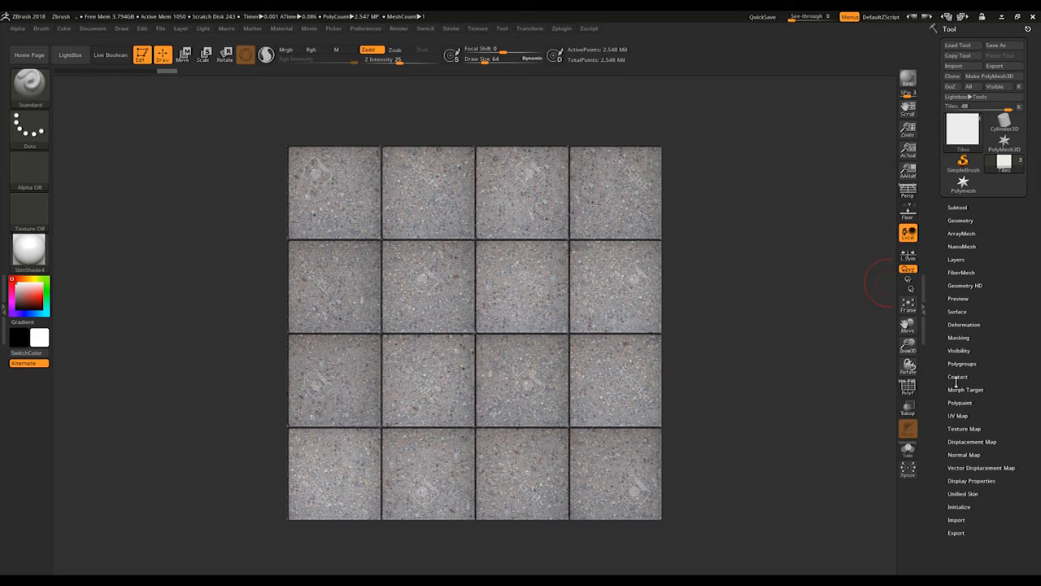
pyautogui.click(960, 403)
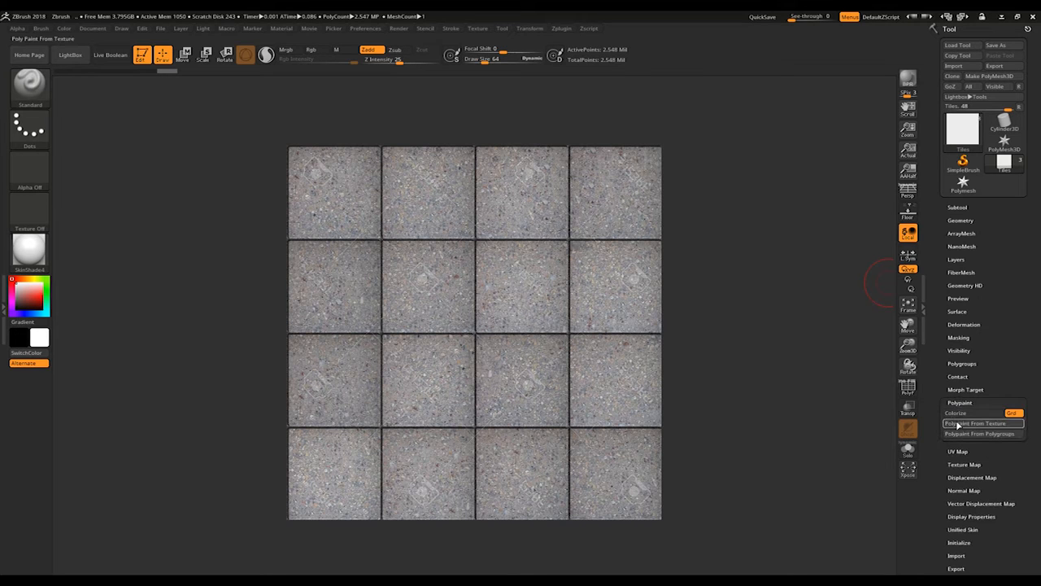
pyautogui.click(976, 409)
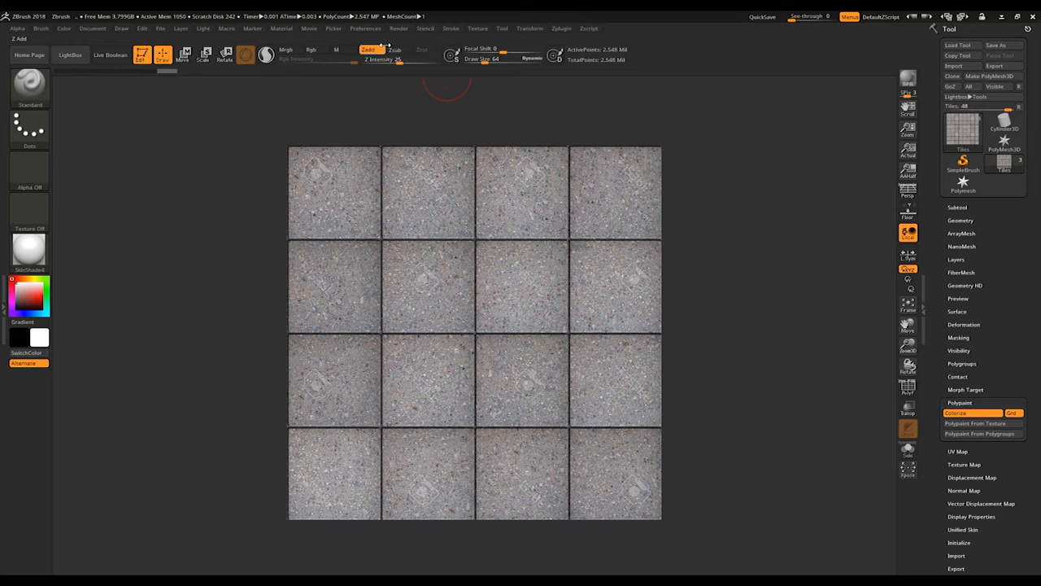
# - Set the brush to Rgb only with Zadd off, and create polypaint on the mesh from the texture map
pyautogui.click(373, 52)
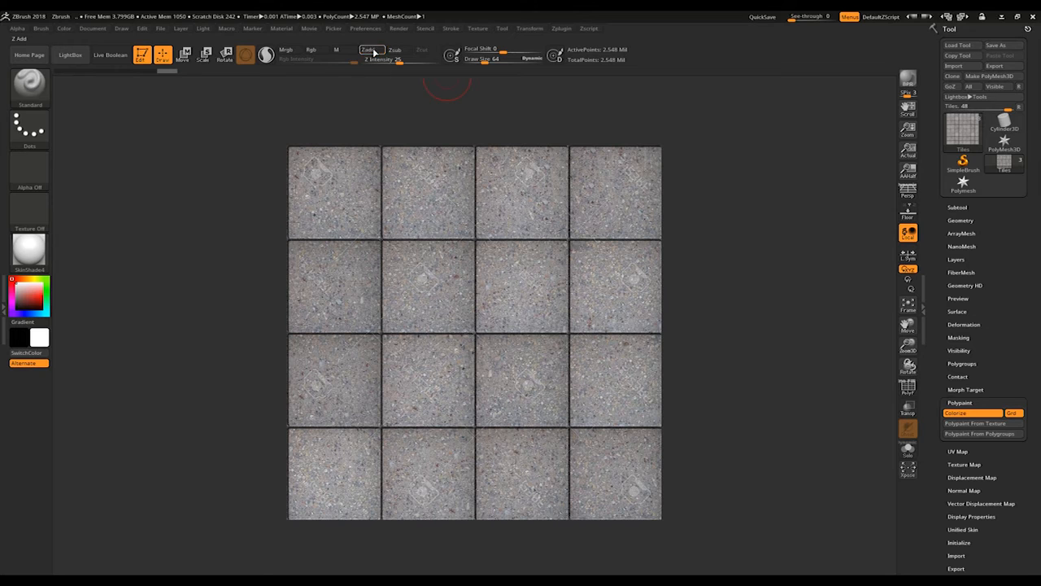
pyautogui.click(312, 50)
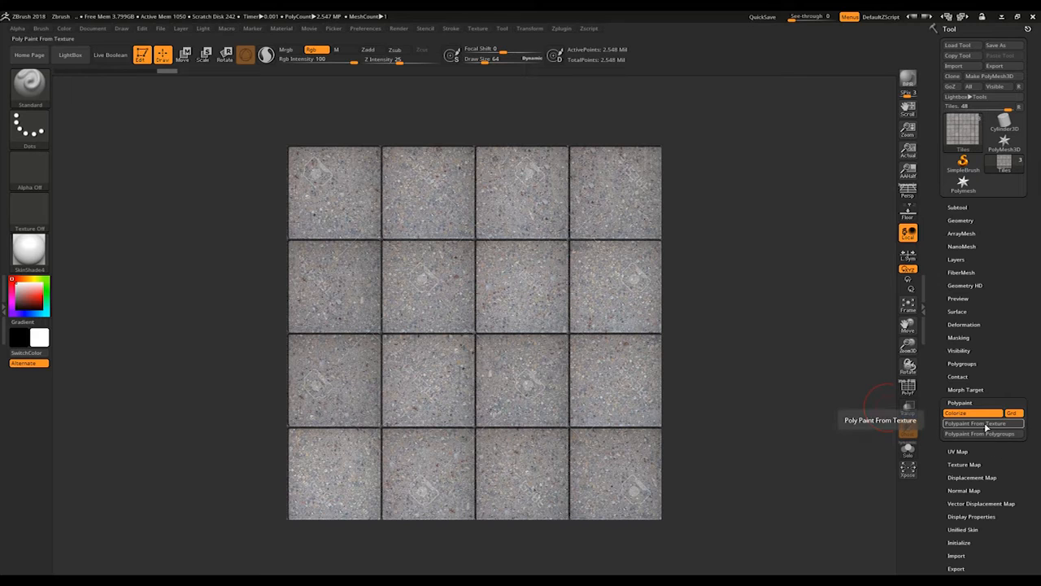
pyautogui.click(987, 424)
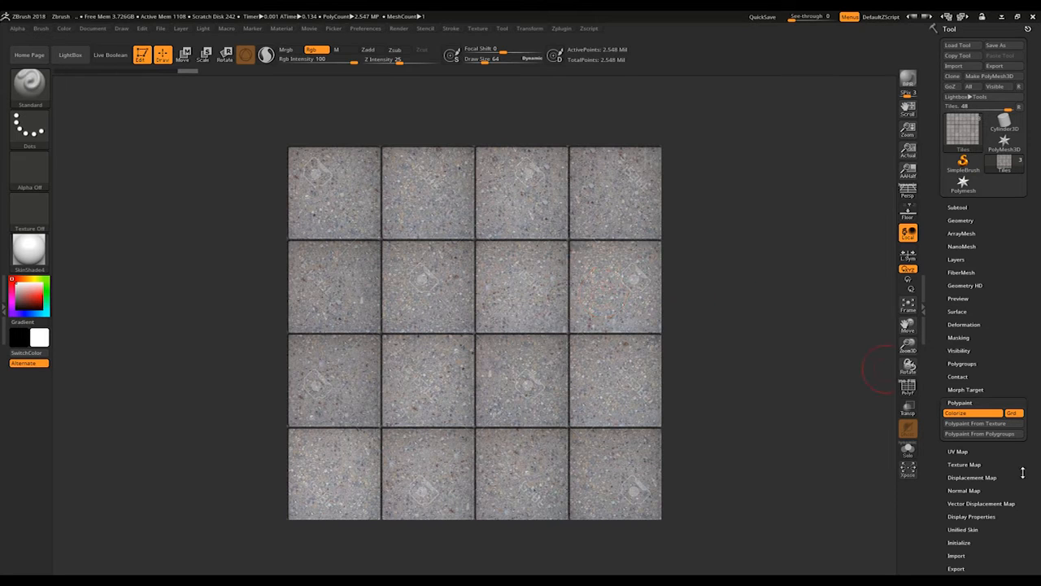
# - Add a new layer to the tile mesh
pyautogui.click(973, 464)
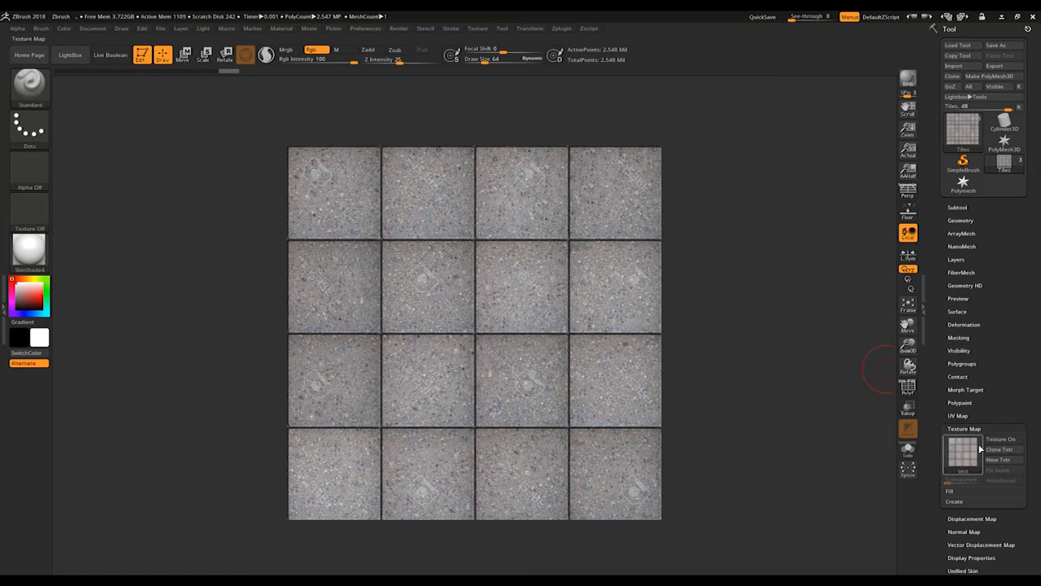
pyautogui.click(963, 208)
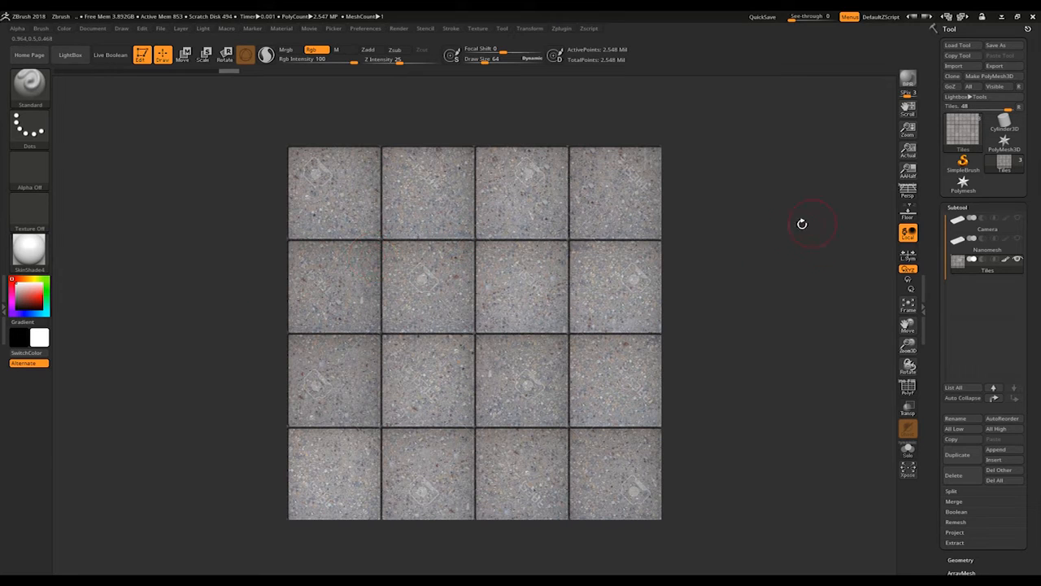
pyautogui.moveTo(1032, 416); pyautogui.dragTo(1035, 322)
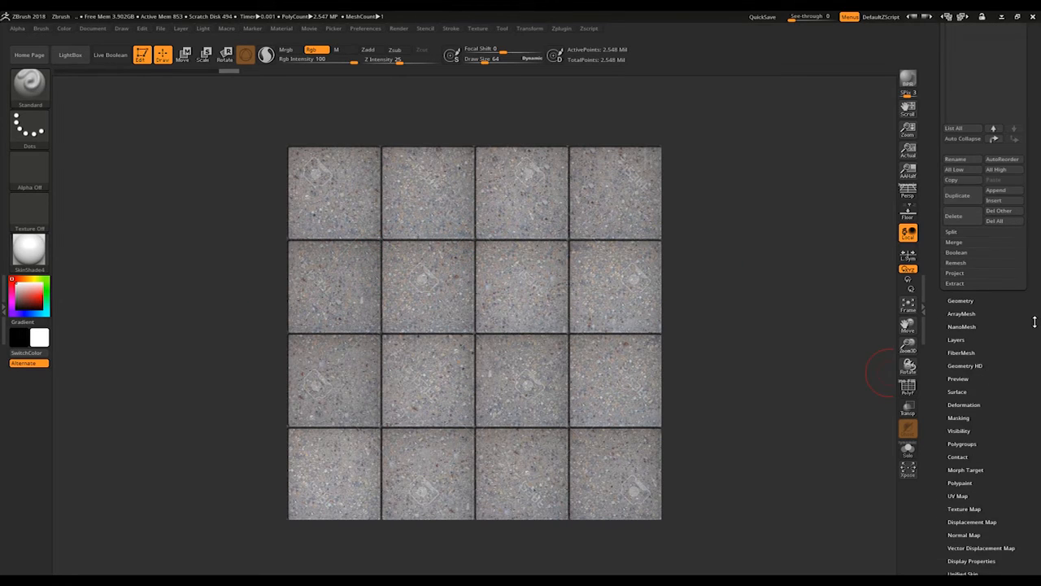
pyautogui.click(960, 340)
pyautogui.moveTo(1019, 231); pyautogui.dragTo(1018, 478)
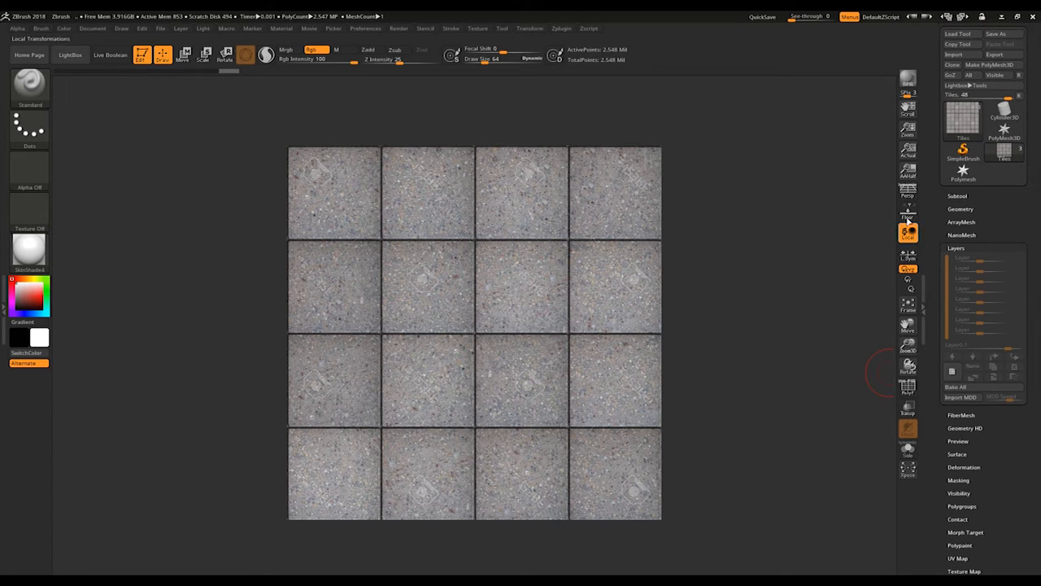
pyautogui.click(952, 371)
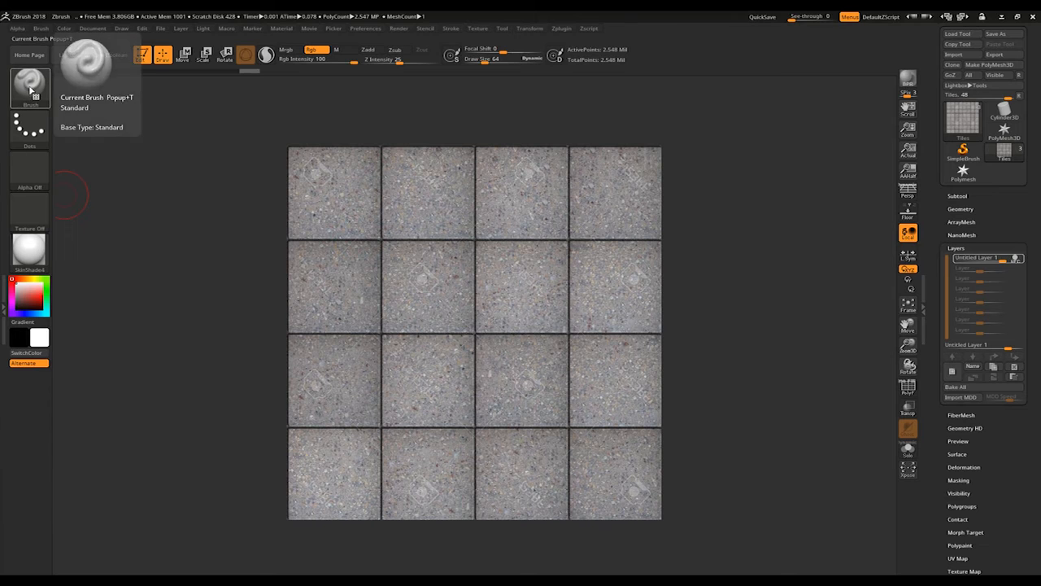
# - Check the Standard brush's curve settings
pyautogui.click(45, 90)
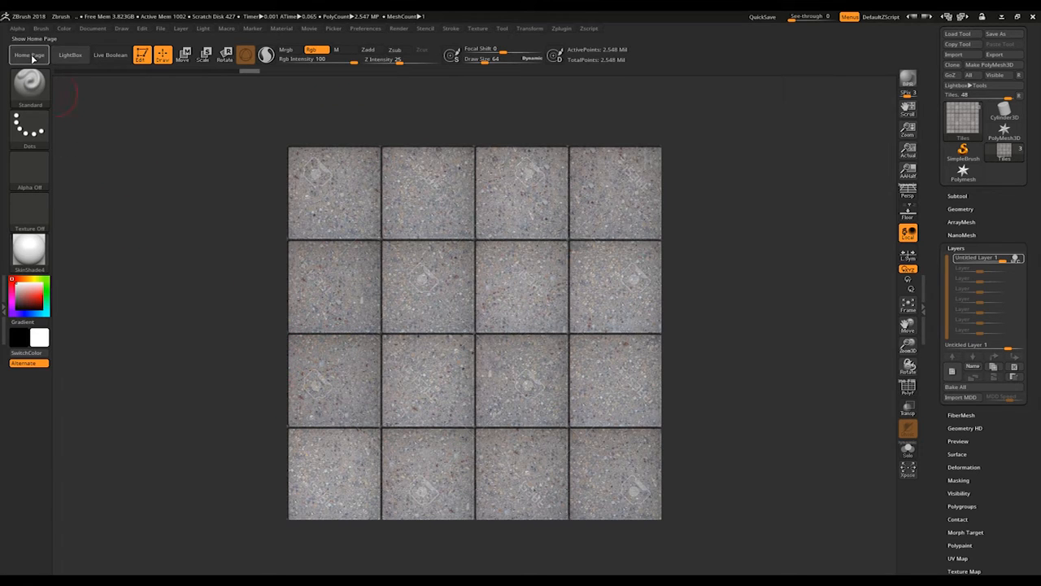
pyautogui.click(41, 29)
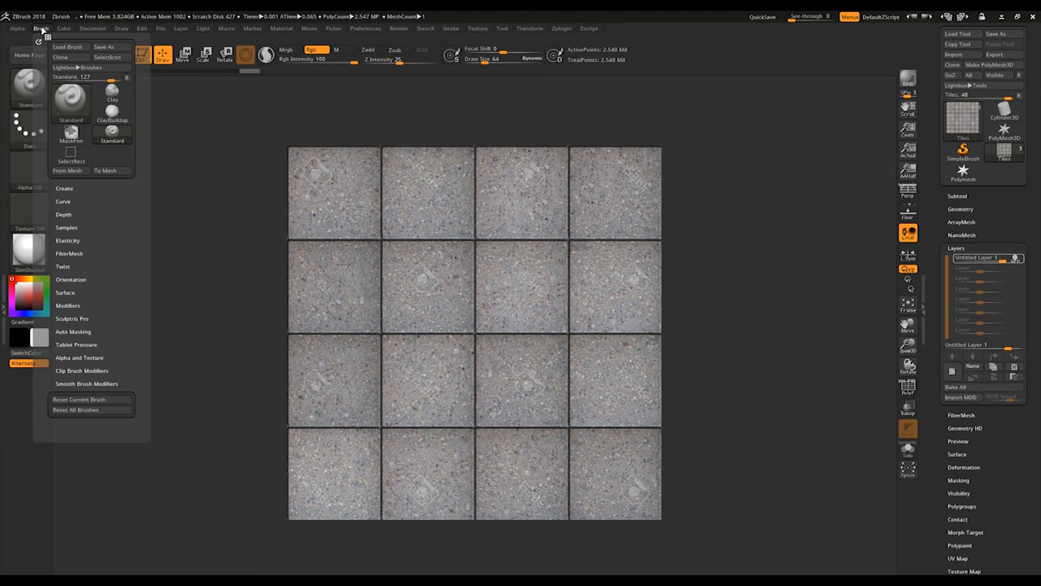
pyautogui.click(68, 201)
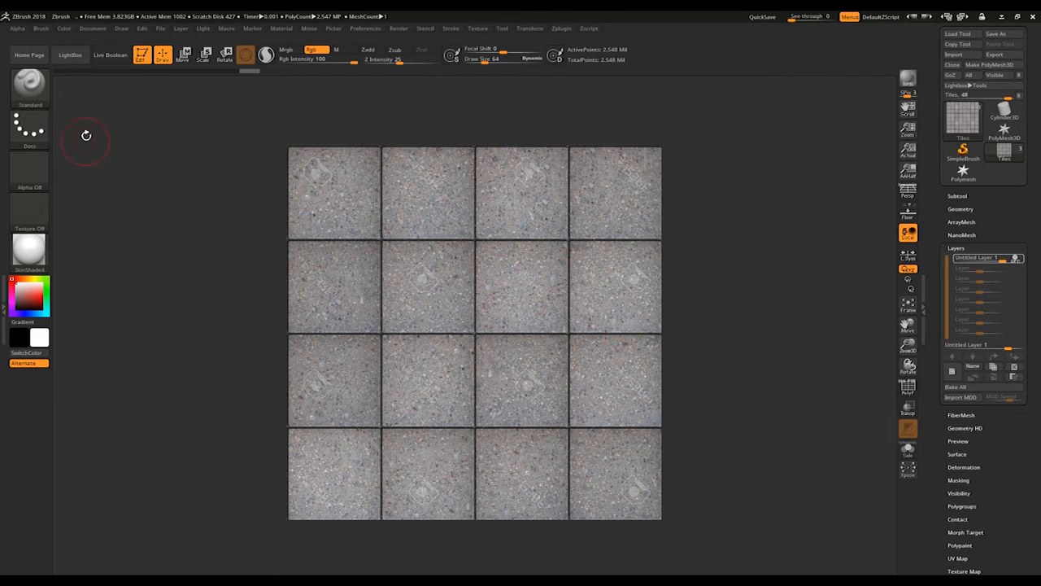
pyautogui.click(41, 29)
# - Pick red as the paint colour and try freehand strokes crossing the tile mesh's side and bottom edges, then undo them
pyautogui.moveTo(26, 289)
pyautogui.mouseDown()
pyautogui.moveTo(45, 310)
pyautogui.moveTo(42, 296)
pyautogui.mouseUp()
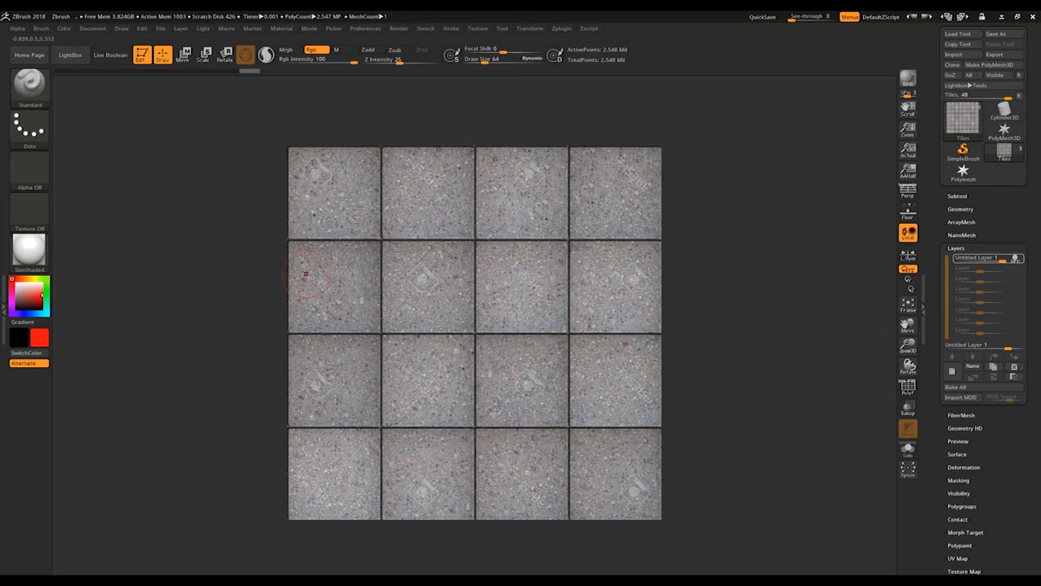
pyautogui.moveTo(376, 238)
pyautogui.mouseDown()
pyautogui.moveTo(308, 256)
pyautogui.moveTo(278, 240)
pyautogui.mouseUp()
pyautogui.moveTo(671, 229)
pyautogui.mouseDown()
pyautogui.moveTo(616, 236)
pyautogui.moveTo(525, 302)
pyautogui.moveTo(579, 313)
pyautogui.mouseUp()
pyautogui.moveTo(453, 448)
pyautogui.mouseDown()
pyautogui.moveTo(493, 484)
pyautogui.moveTo(529, 576)
pyautogui.mouseUp()
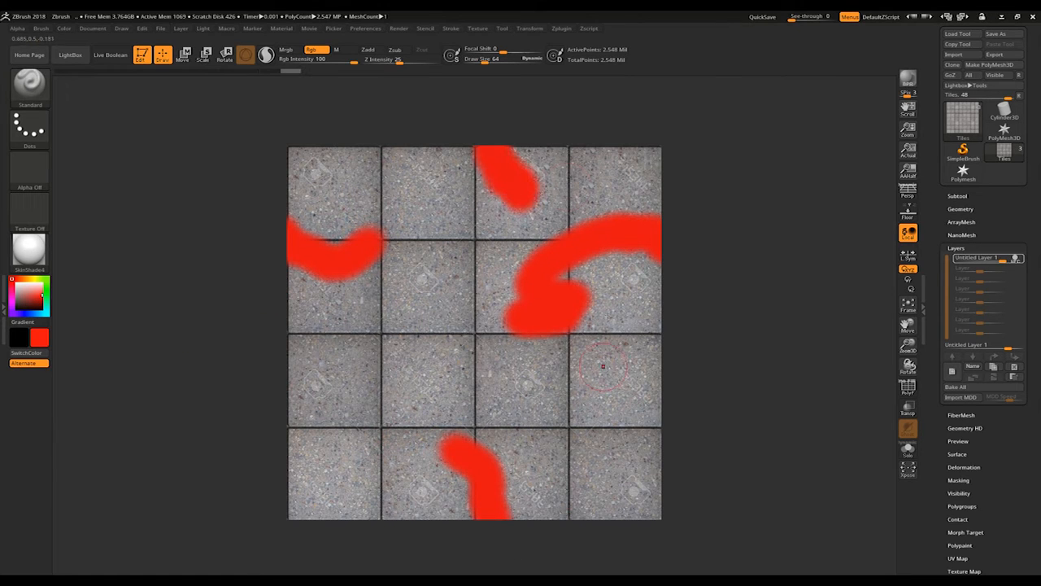
pyautogui.hotkey('ctrl', 'z')
pyautogui.hotkey('ctrl', 'z')
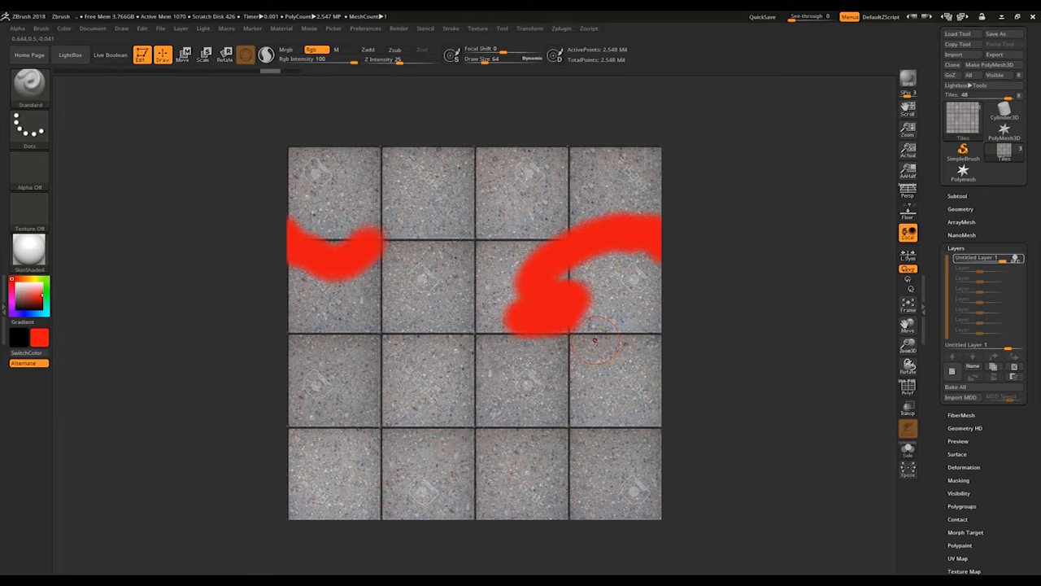
# - Try painting red stars with Alpha 10 at draw size 322 near the mesh's left and bottom edges, then undo them
pyautogui.click(27, 130)
pyautogui.click(38, 171)
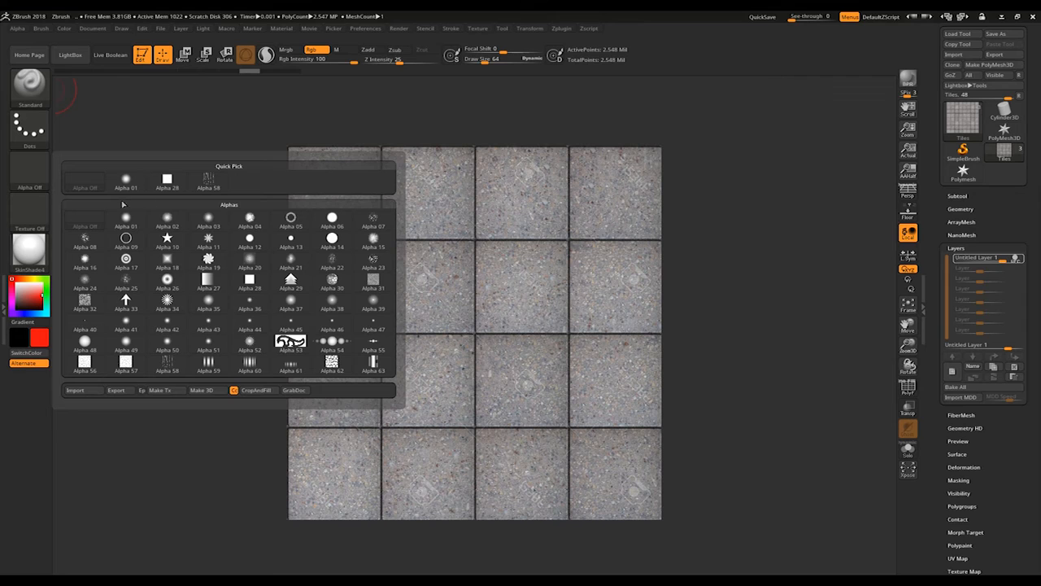
pyautogui.moveTo(173, 248)
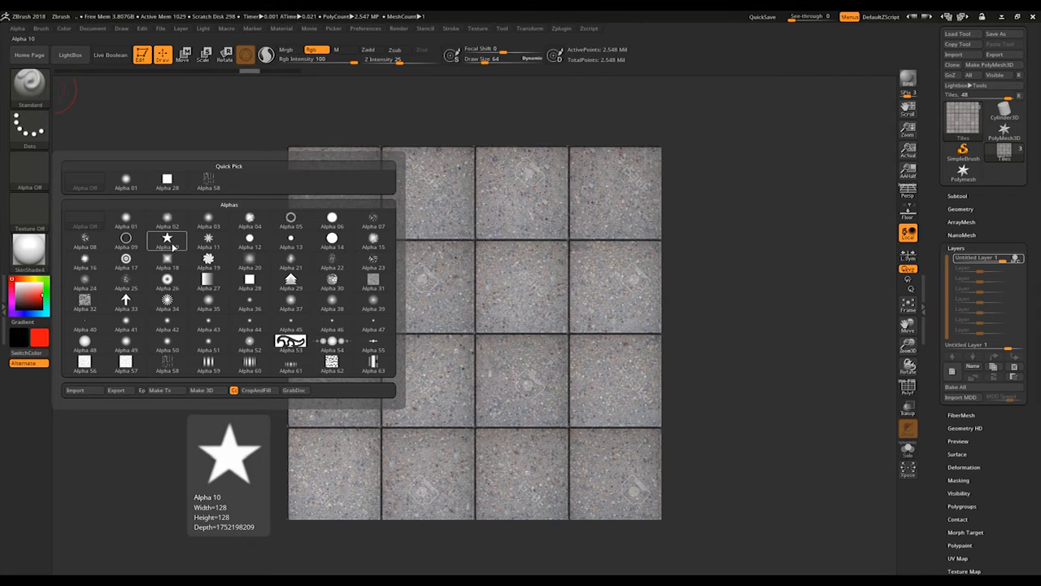
pyautogui.click(172, 247)
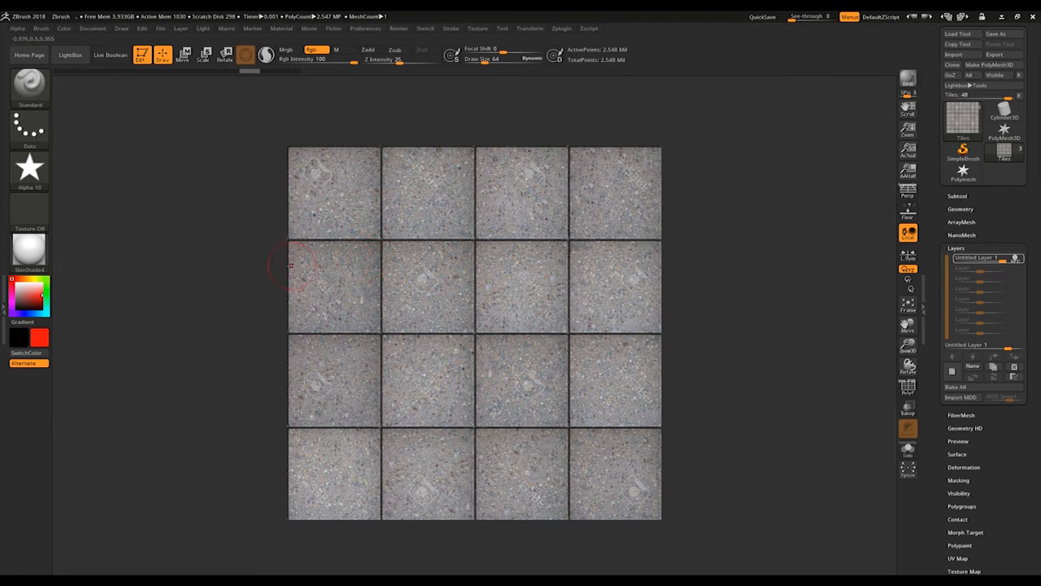
pyautogui.press('s')
pyautogui.moveTo(309, 282)
pyautogui.mouseDown()
pyautogui.moveTo(343, 283)
pyautogui.moveTo(341, 325)
pyautogui.mouseUp()
pyautogui.moveTo(538, 472); pyautogui.dragTo(542, 506)
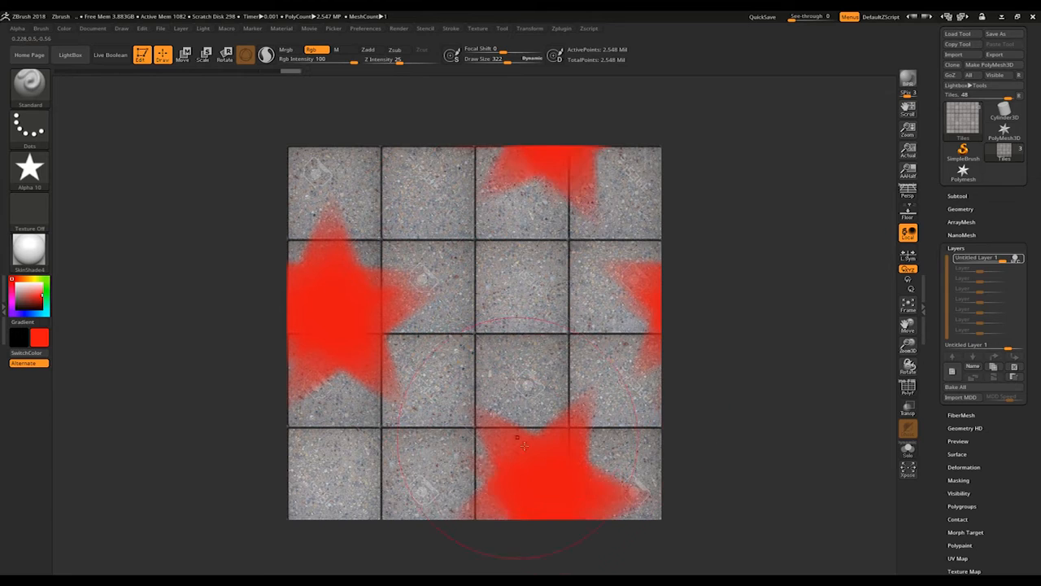
pyautogui.hotkey('ctrl', 'z')
pyautogui.hotkey('ctrl', 'z')
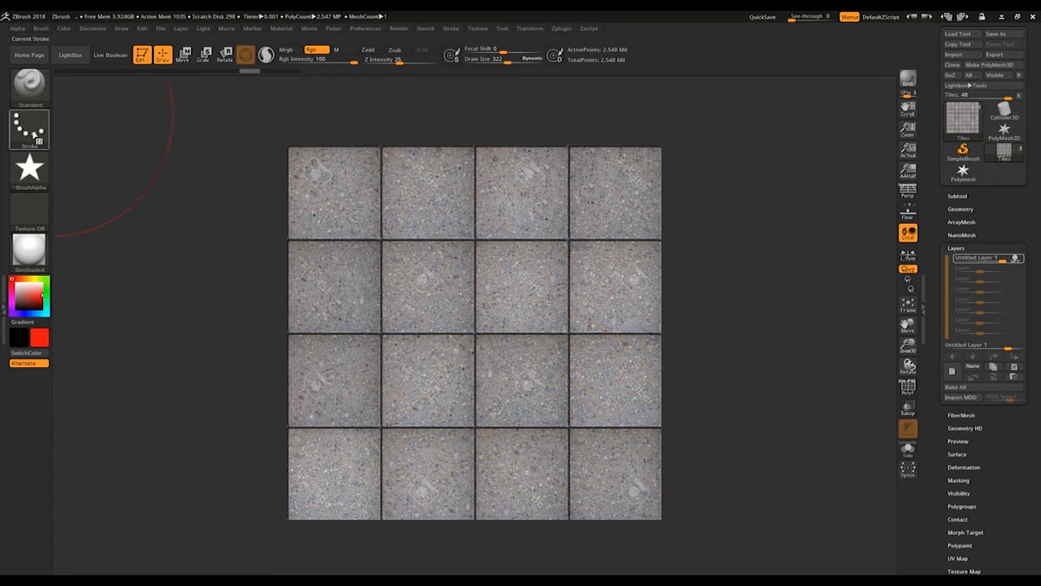
# - Try the star alpha with the DragRect stroke on the tile mesh, then undo it
pyautogui.click(29, 129)
pyautogui.click(126, 145)
pyautogui.moveTo(381, 284); pyautogui.dragTo(533, 456)
pyautogui.hotkey('ctrl', 'z')
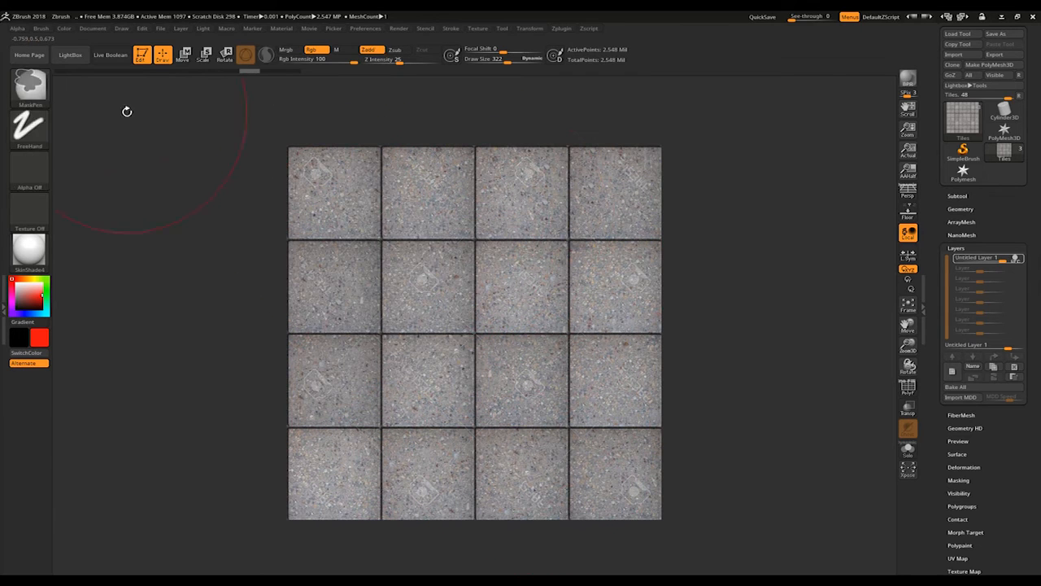
# - Try the star alpha with the DragDot stroke across the middle of the tile mesh, then undo it
pyautogui.click(29, 127)
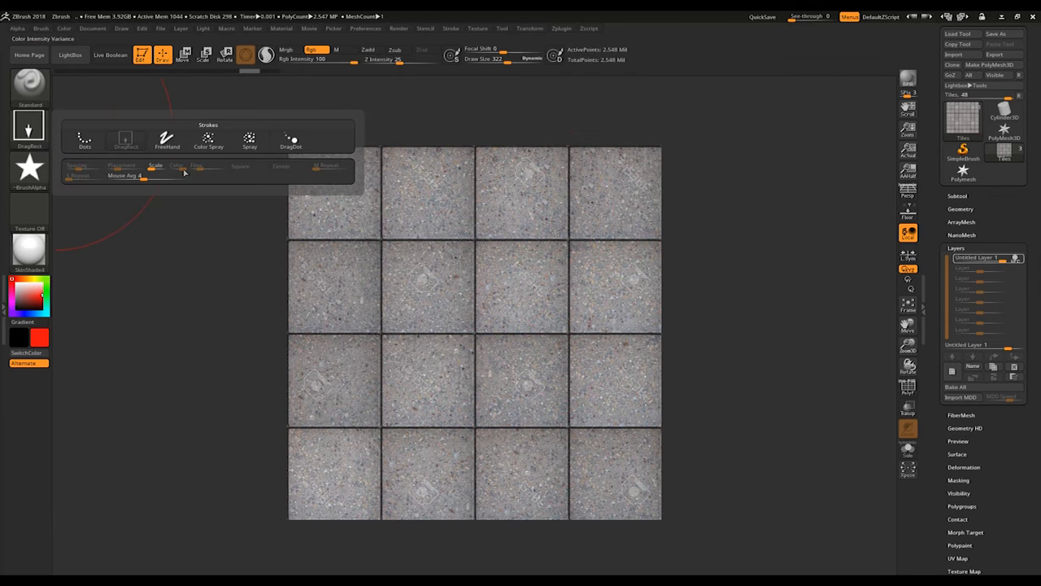
pyautogui.click(290, 140)
pyautogui.moveTo(396, 333)
pyautogui.mouseDown()
pyautogui.moveTo(426, 349)
pyautogui.moveTo(546, 314)
pyautogui.moveTo(599, 326)
pyautogui.moveTo(771, 317)
pyautogui.moveTo(549, 332)
pyautogui.mouseUp()
pyautogui.hotkey('ctrl', 'z')
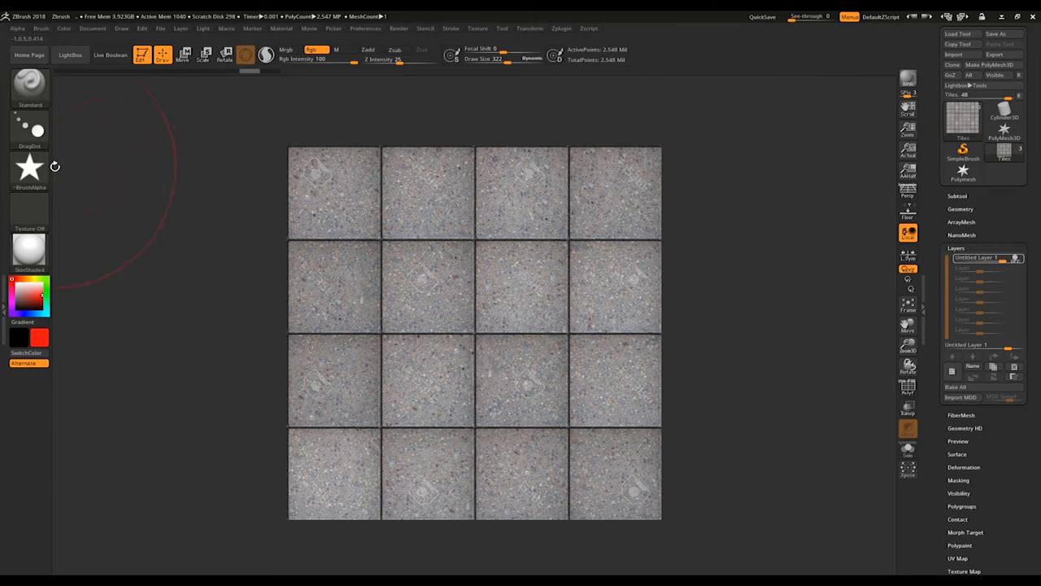
# - Turn off the brush alpha, assign the blue swirl Texture 15 to the brush, and set the stroke to Dots
pyautogui.click(36, 166)
pyautogui.click(88, 175)
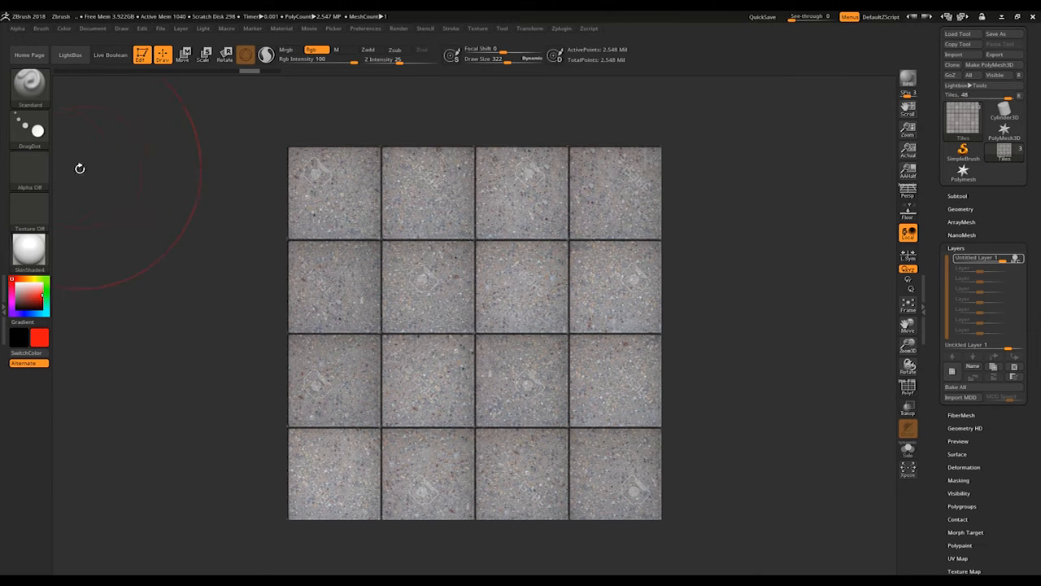
pyautogui.click(36, 213)
pyautogui.click(341, 281)
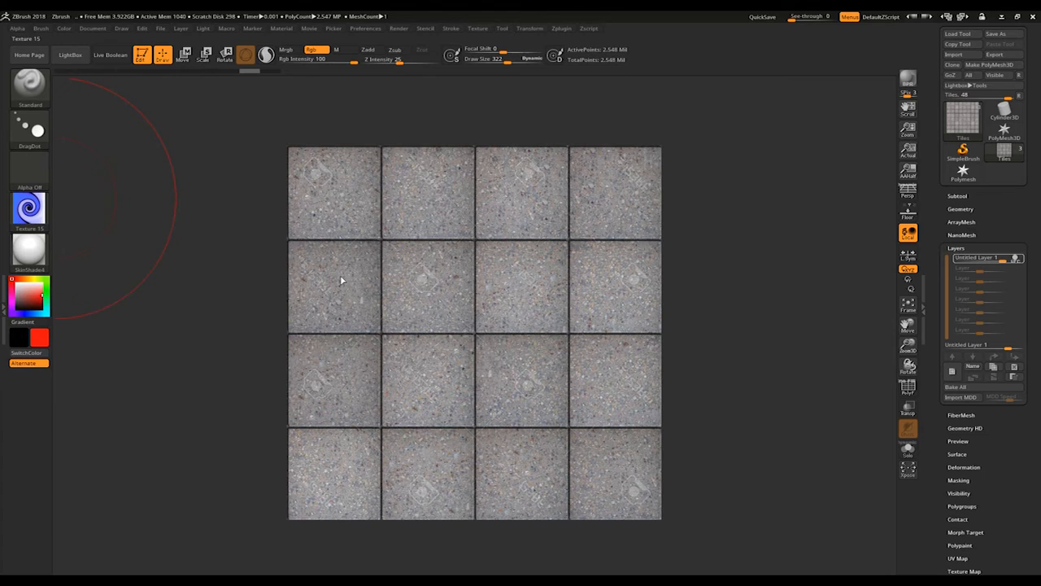
pyautogui.click(30, 128)
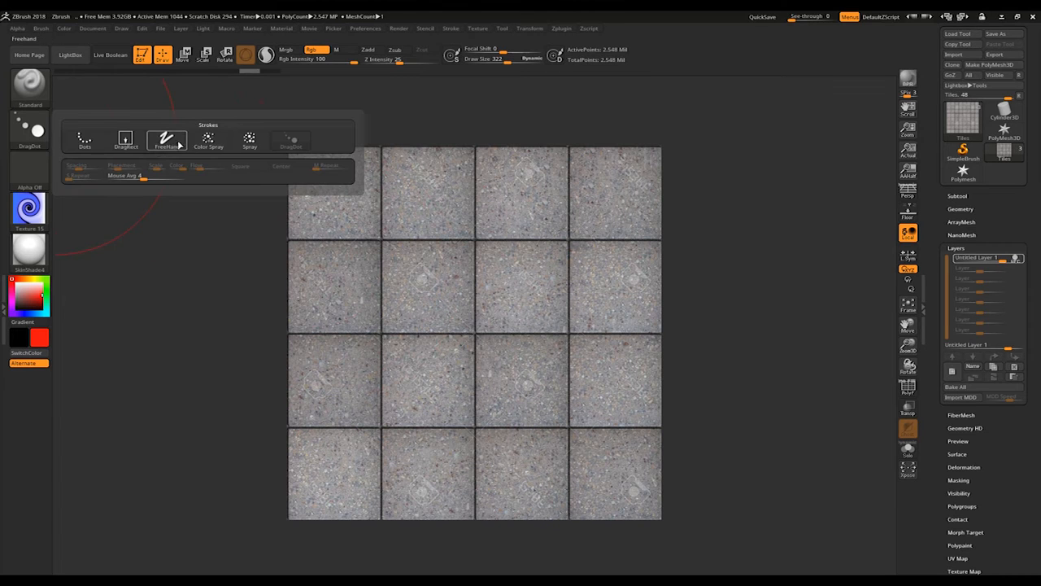
pyautogui.click(86, 140)
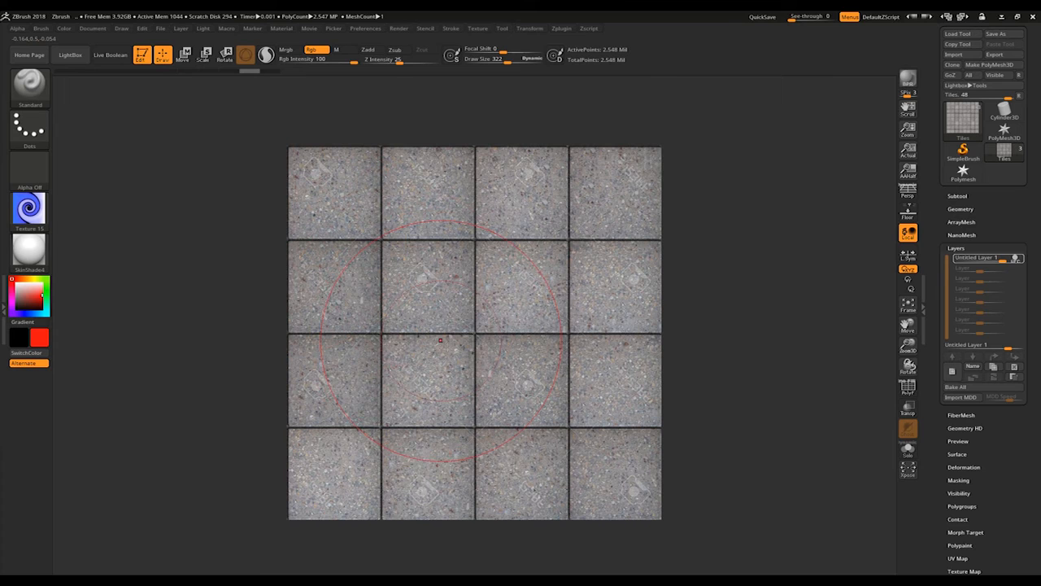
# - Try stamping the swirl texture at the mesh's left edge, upper-left corner and bottom edge, undoing each stamp
pyautogui.click(286, 371)
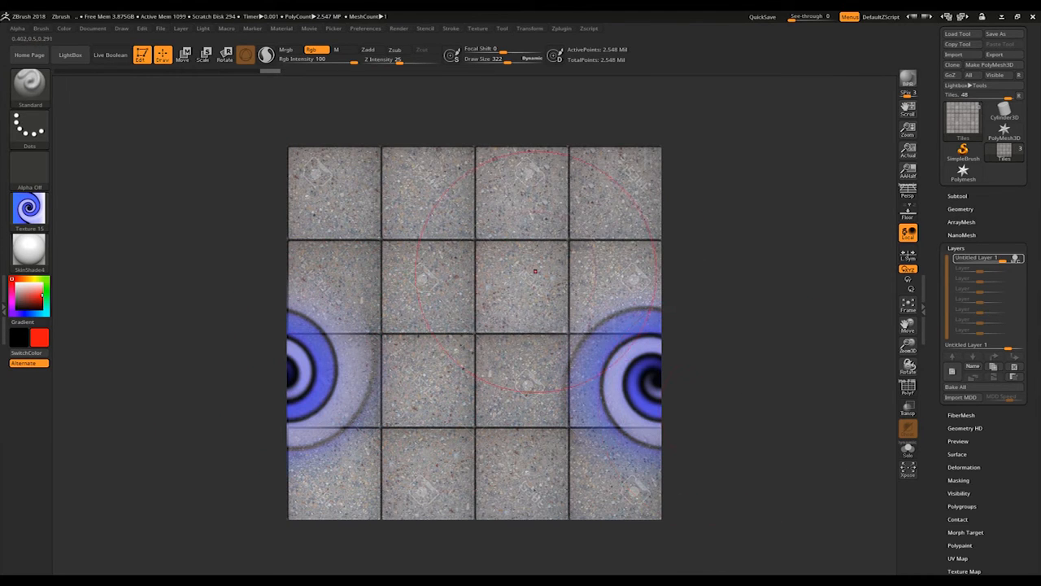
pyautogui.hotkey('ctrl', 'z')
pyautogui.click(315, 191)
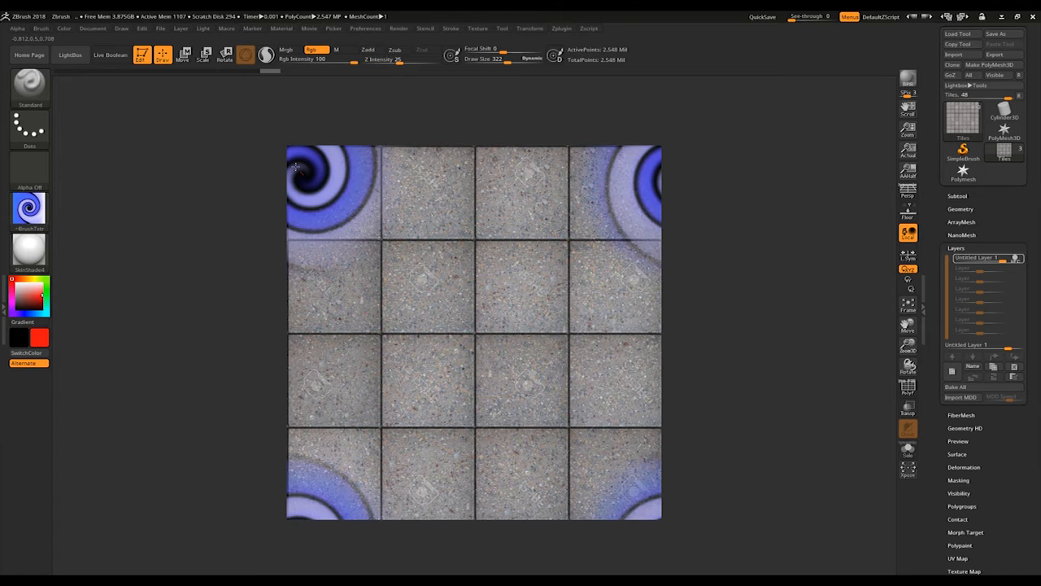
pyautogui.hotkey('ctrl', 'z')
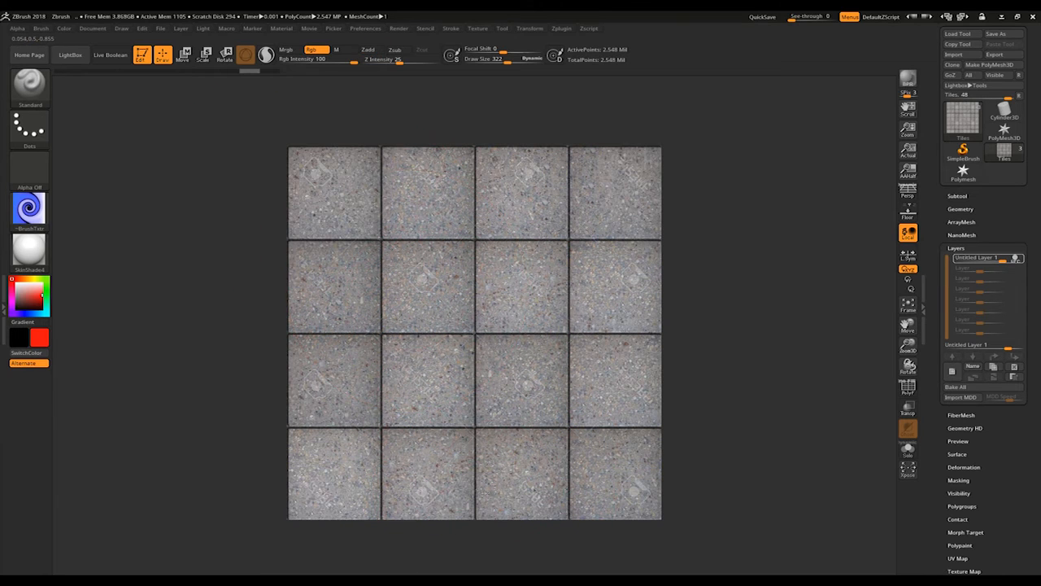
pyautogui.click(484, 493)
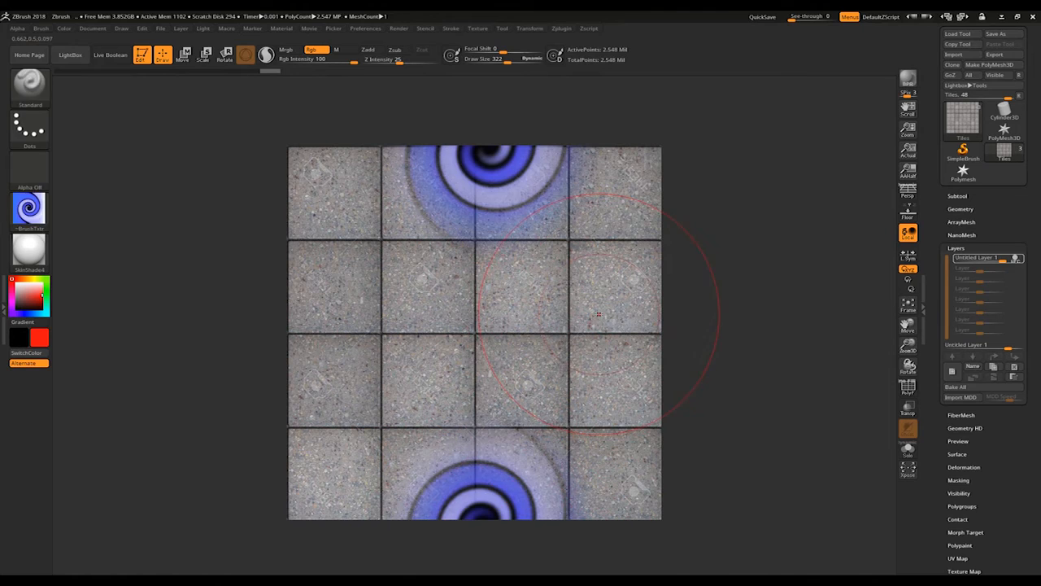
pyautogui.hotkey('ctrl', 'z')
# - Set the draw size to 169 and stamp the swirl texture on the mesh's bottom edge, undoing one misplaced stamp
pyautogui.press('s')
pyautogui.moveTo(546, 441); pyautogui.dragTo(533, 435)
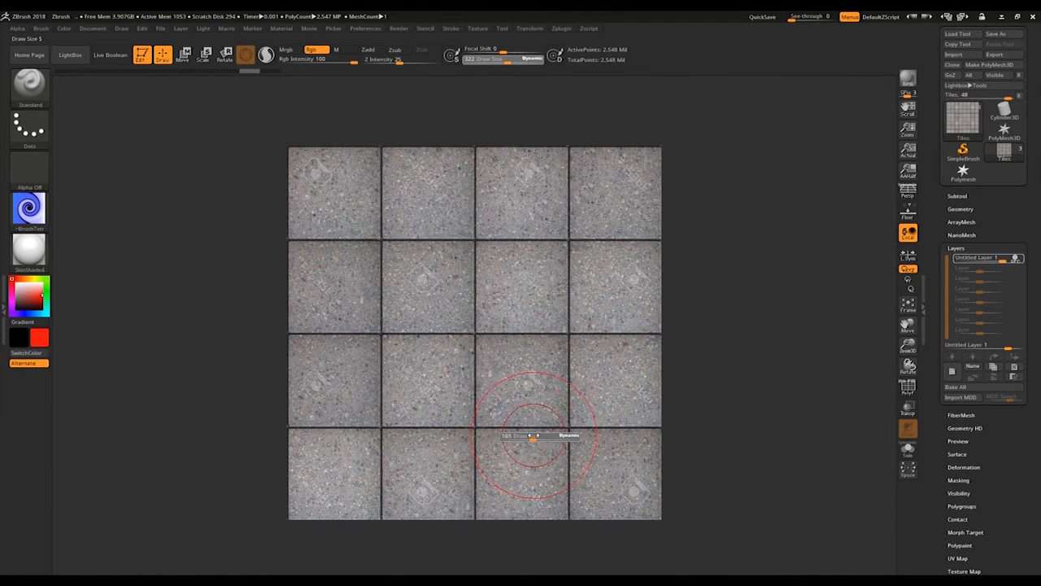
pyautogui.click(557, 516)
pyautogui.hotkey('ctrl', 'z')
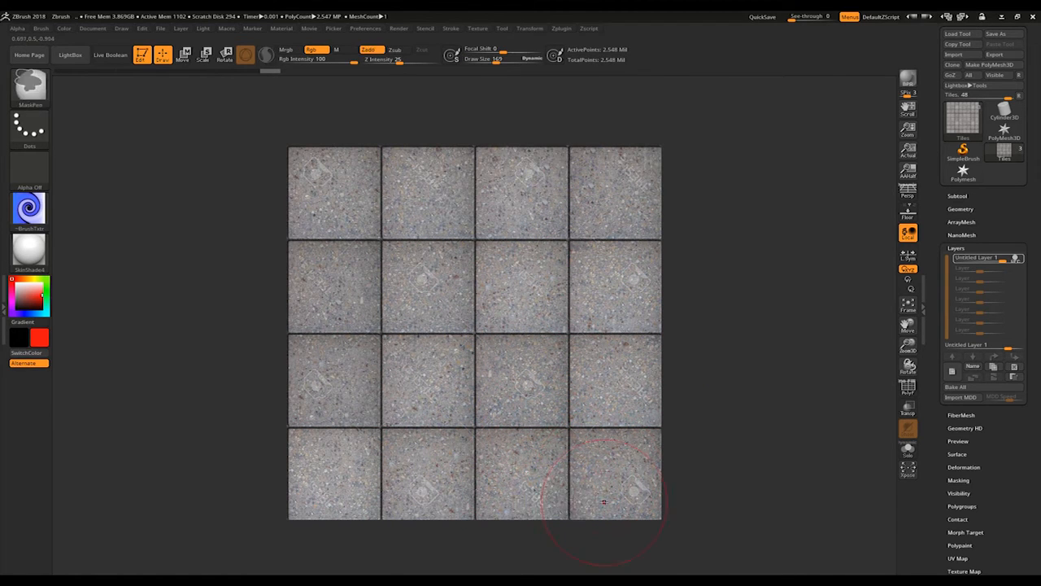
pyautogui.click(542, 519)
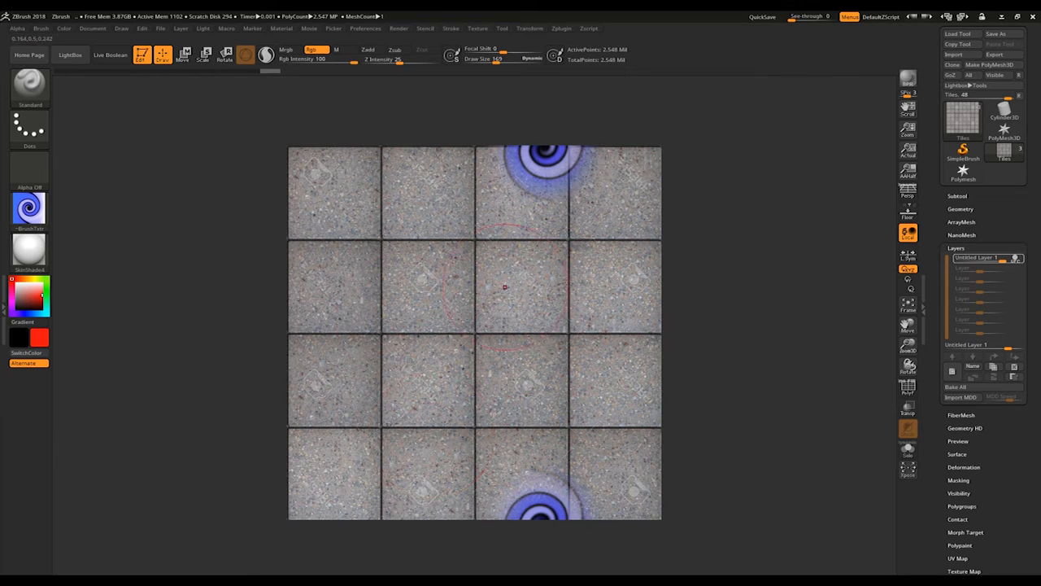
# - Add the current swirl texture to Spotlight
pyautogui.click(478, 30)
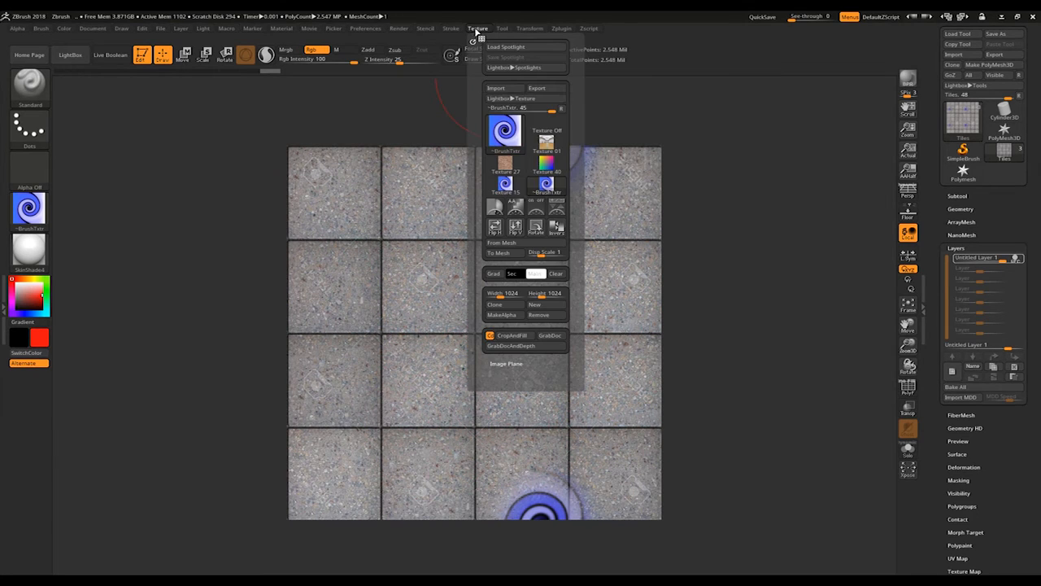
pyautogui.moveTo(506, 128)
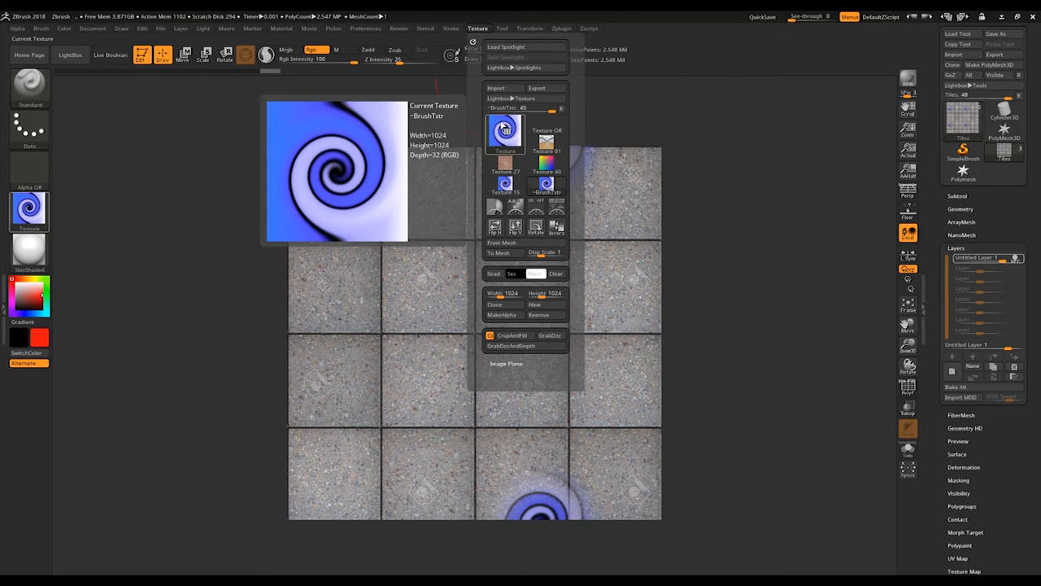
pyautogui.click(513, 137)
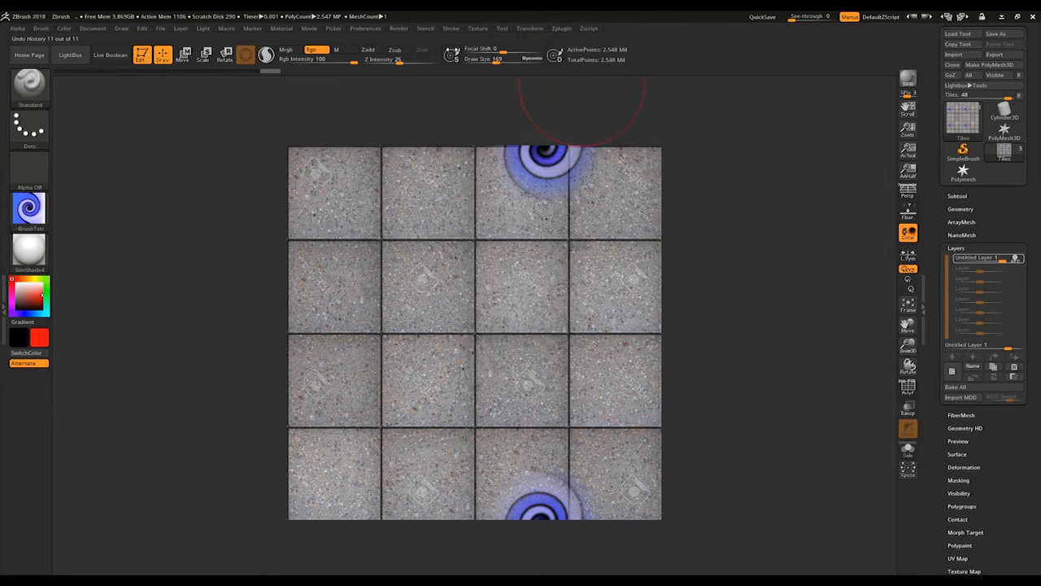
pyautogui.click(480, 29)
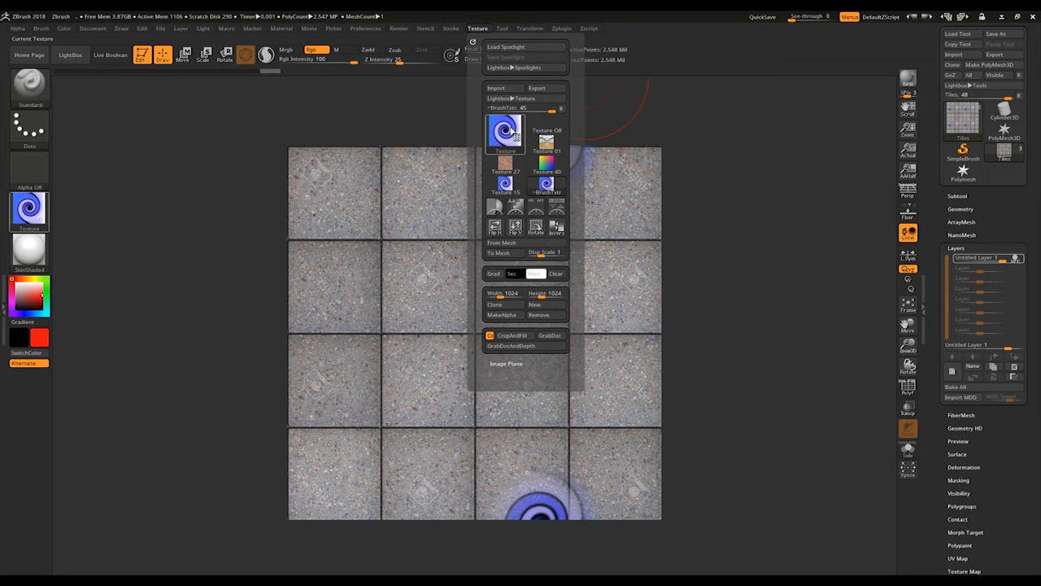
pyautogui.click(558, 209)
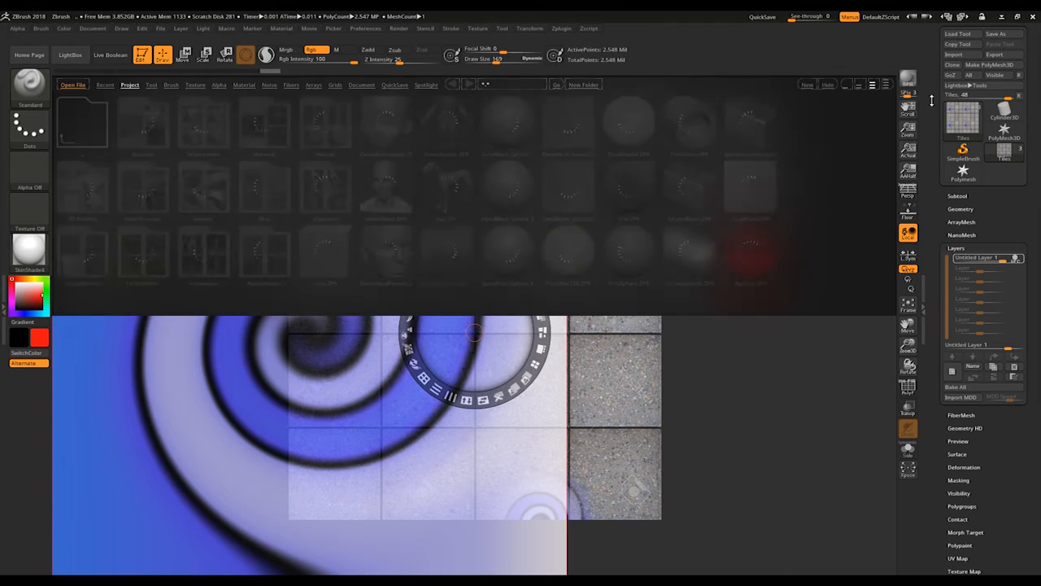
# - Close LightBox, scale the Spotlight swirl image down, place it over the mesh's left edge, and raise its opacity to full
pyautogui.click(829, 85)
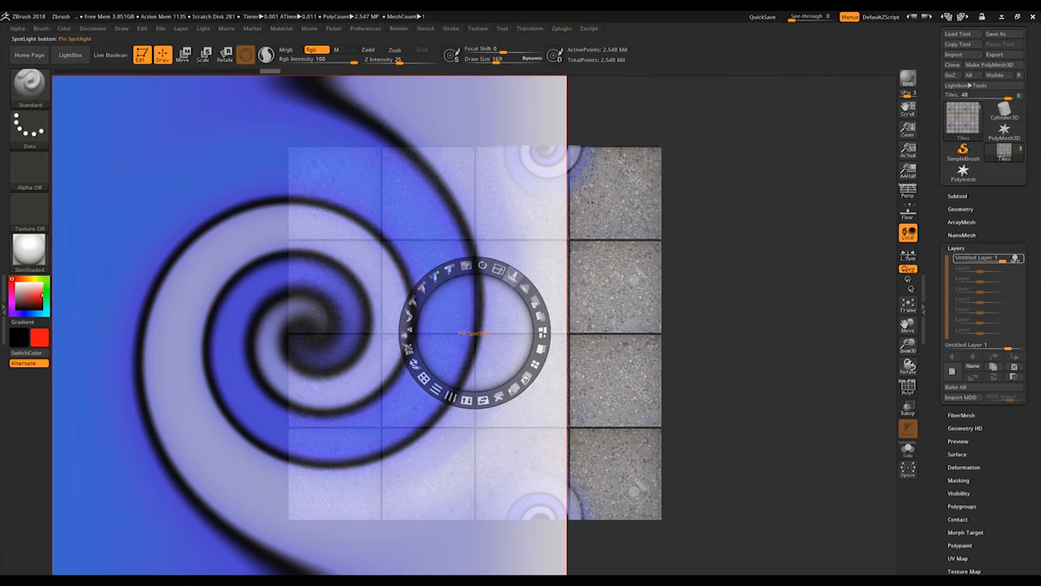
pyautogui.moveTo(499, 270); pyautogui.dragTo(445, 271)
pyautogui.moveTo(475, 333); pyautogui.dragTo(355, 316)
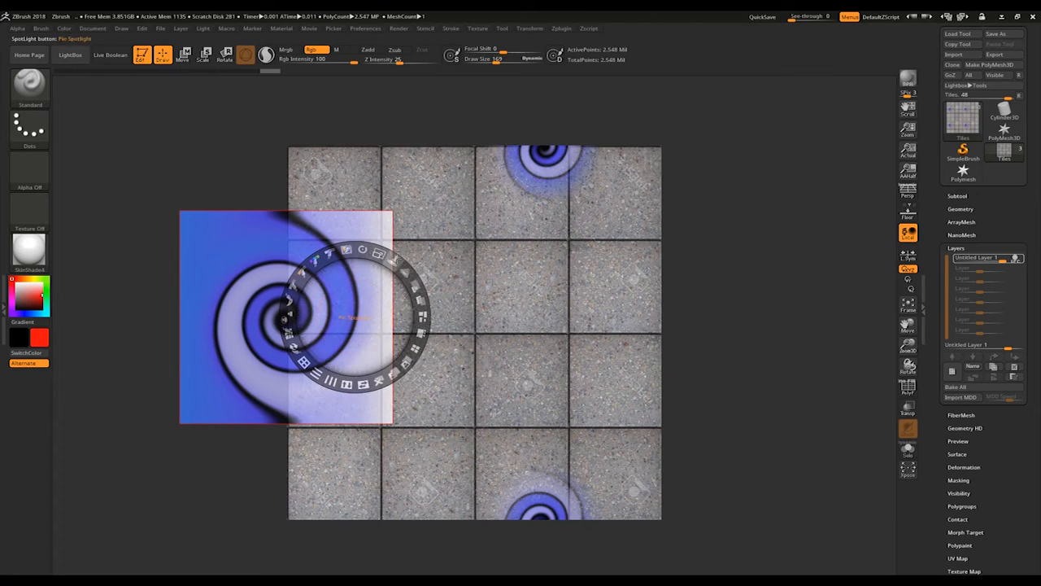
pyautogui.moveTo(415, 293); pyautogui.dragTo(412, 351)
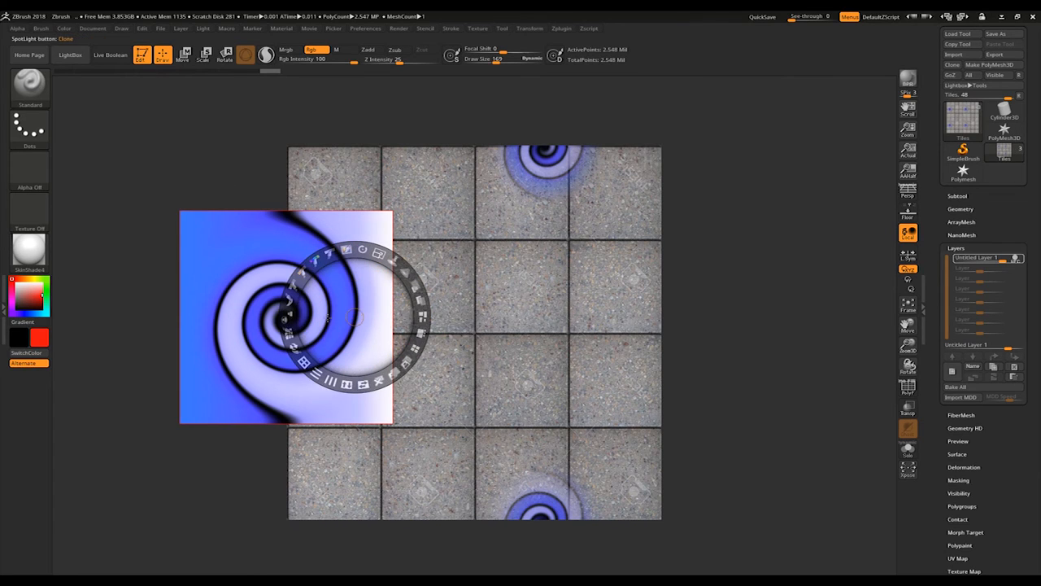
# - Try painting the Spotlight swirl onto the mesh across its left edge, and undo the stroke
pyautogui.press('z')
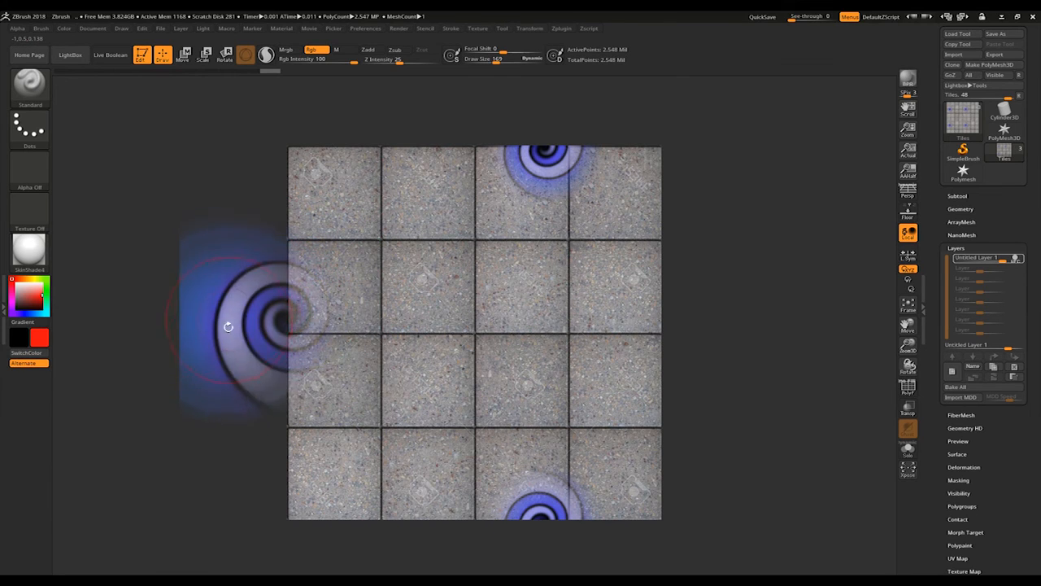
pyautogui.moveTo(299, 294)
pyautogui.mouseDown()
pyautogui.moveTo(382, 260)
pyautogui.moveTo(309, 382)
pyautogui.mouseUp()
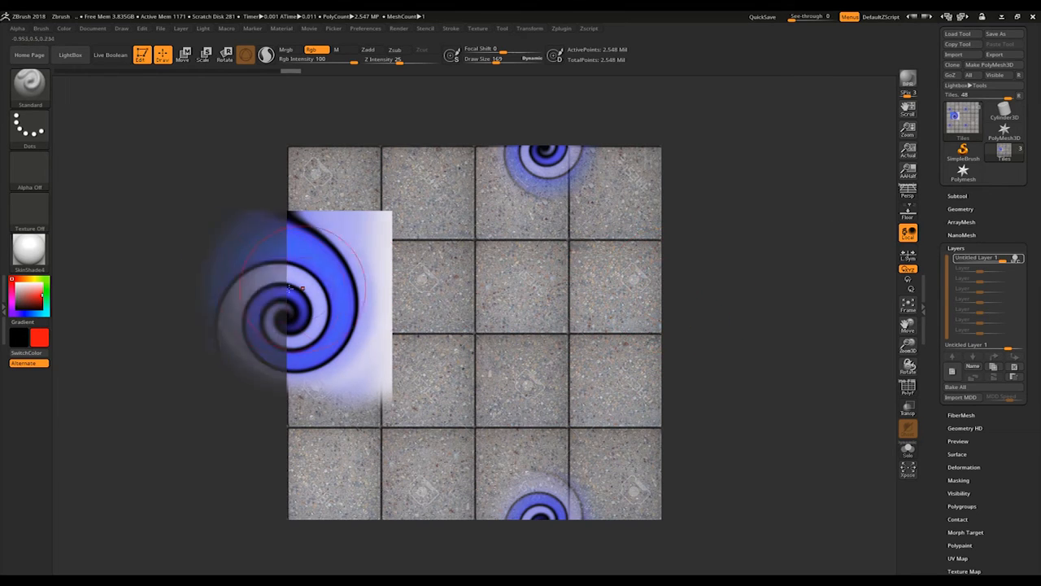
pyautogui.hotkey('ctrl', 'z')
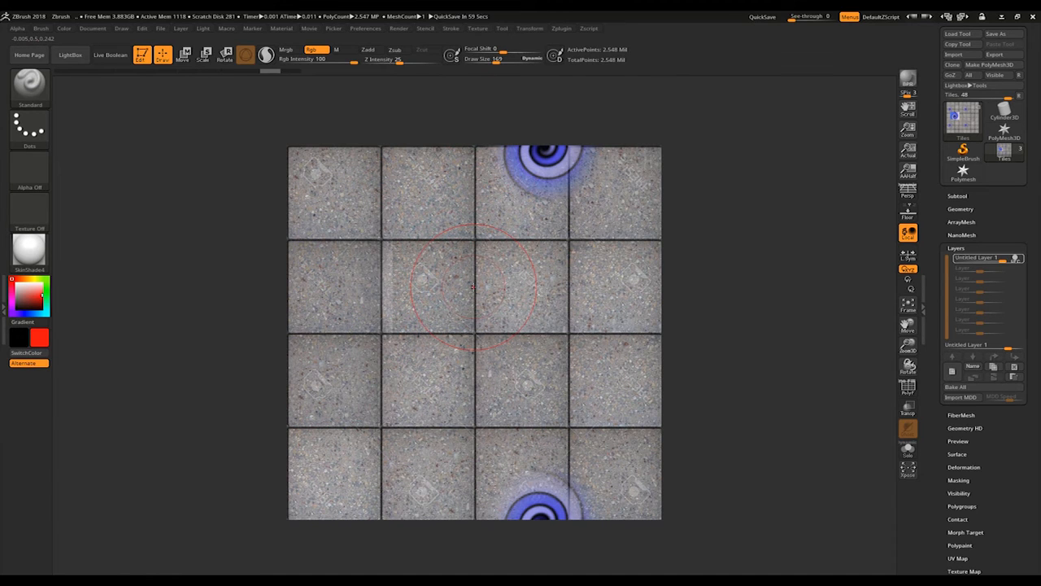
# - Show the Spotlight controls again and reposition the swirl image over the middle of the tile mesh
pyautogui.hotkey('shift', 'z')
pyautogui.moveTo(362, 281); pyautogui.dragTo(452, 233)
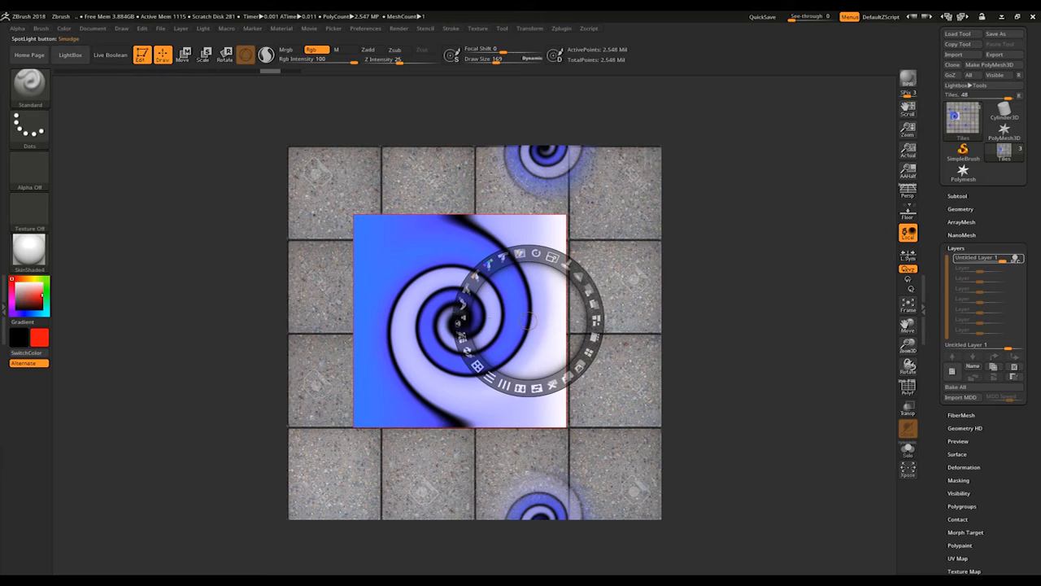
pyautogui.moveTo(530, 322); pyautogui.dragTo(469, 255)
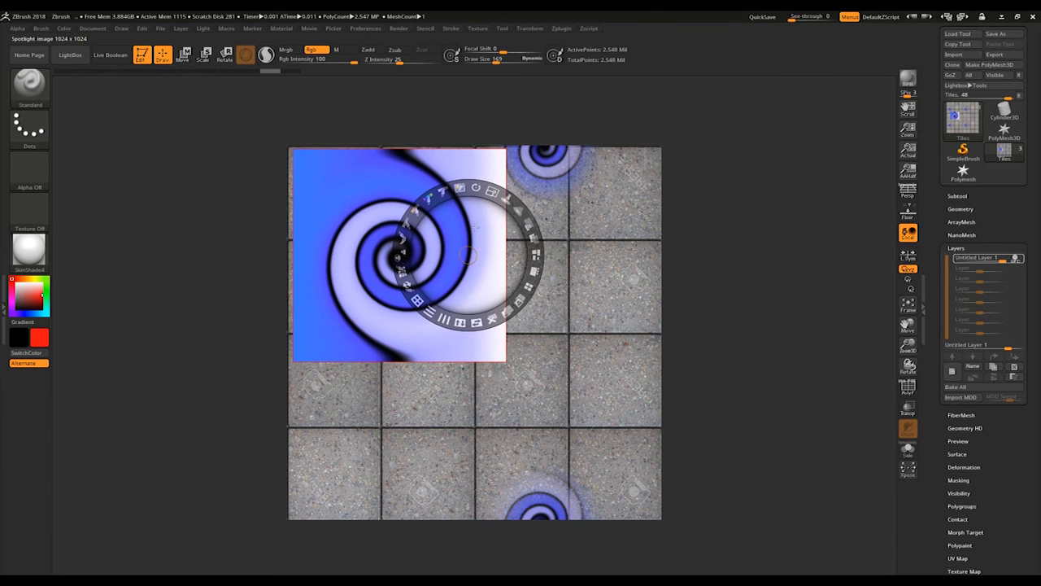
pyautogui.moveTo(493, 218); pyautogui.dragTo(543, 277)
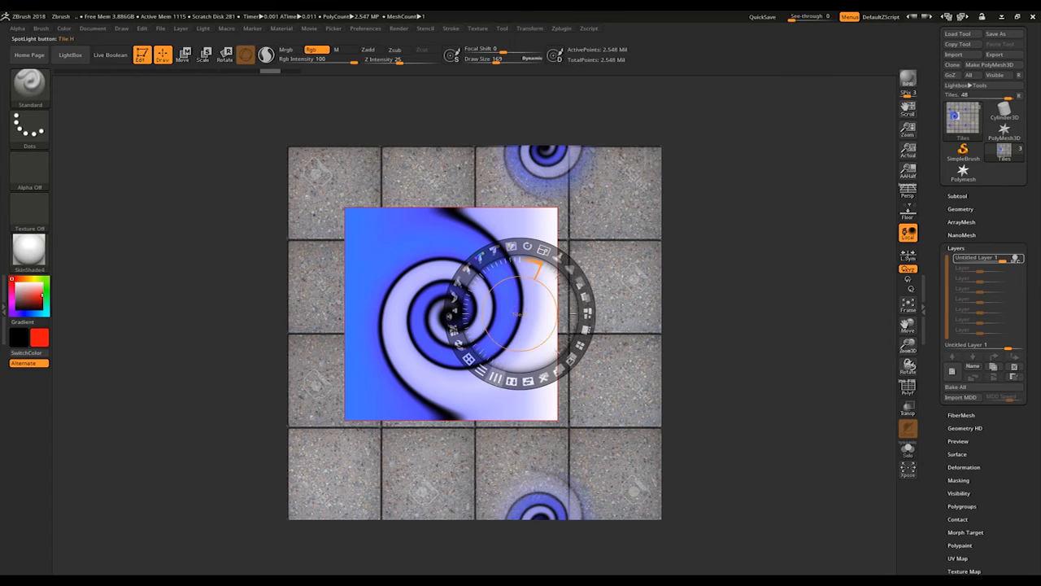
# - Tile the Spotlight swirl image six times horizontally and vertically, reposition it over the mesh, and hide Spotlight
pyautogui.keyDown('shift'); pyautogui.moveTo(496, 379); pyautogui.dragTo(506, 382); pyautogui.keyUp('shift')
pyautogui.keyDown('shift'); pyautogui.moveTo(472, 363); pyautogui.dragTo(464, 354); pyautogui.keyUp('shift')
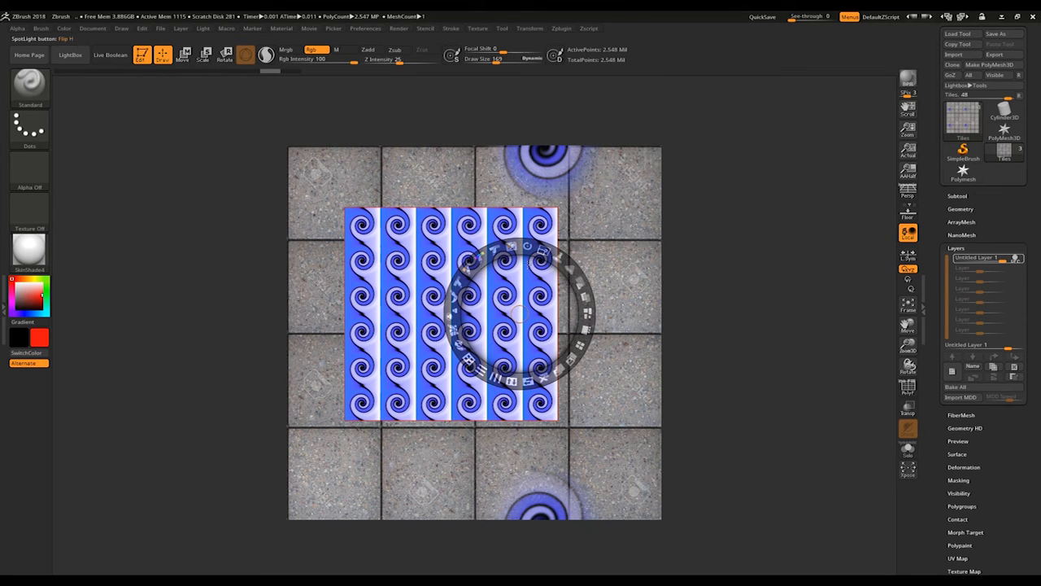
pyautogui.moveTo(518, 313); pyautogui.dragTo(467, 257)
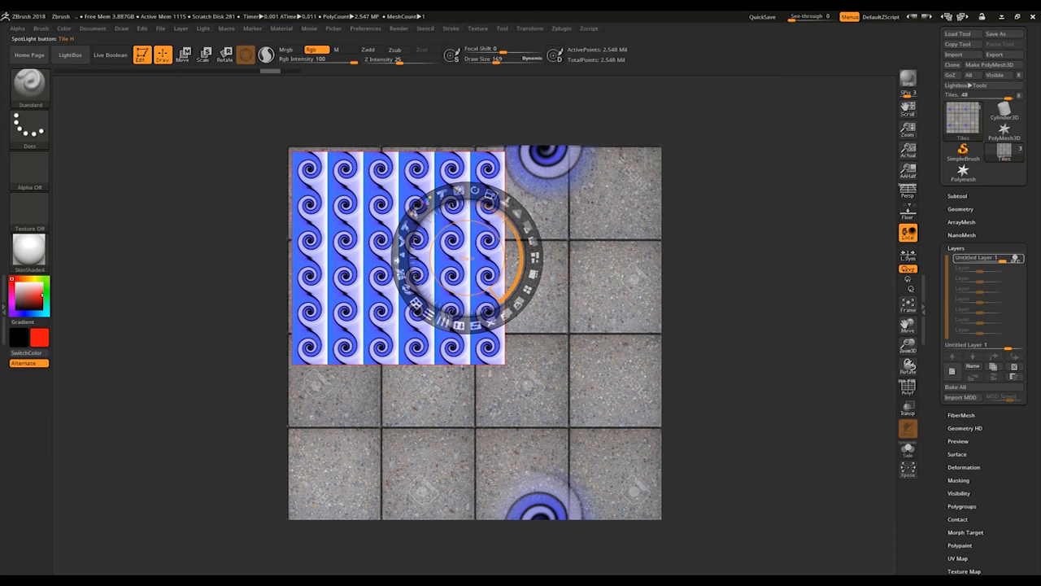
pyautogui.moveTo(482, 241); pyautogui.dragTo(574, 310)
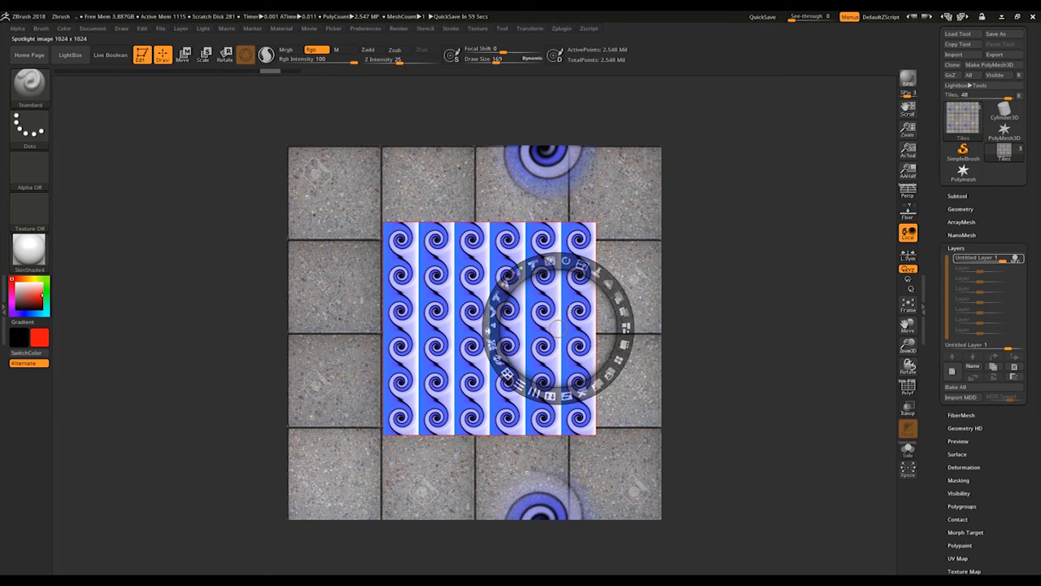
pyautogui.hotkey('shift', 'z')
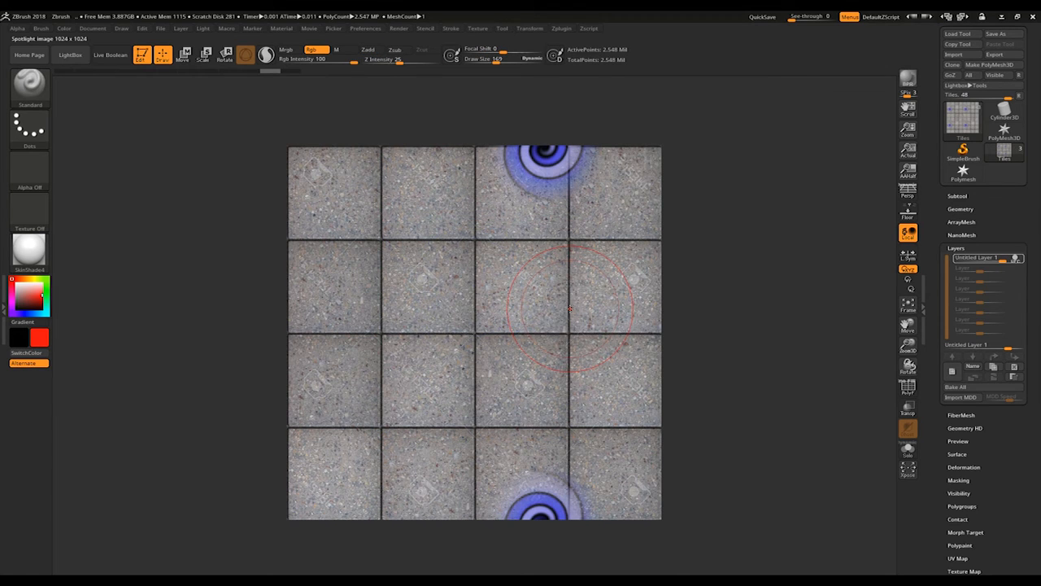
# - Grab the document view as a texture, add it to Spotlight, and close LightBox
pyautogui.click(477, 28)
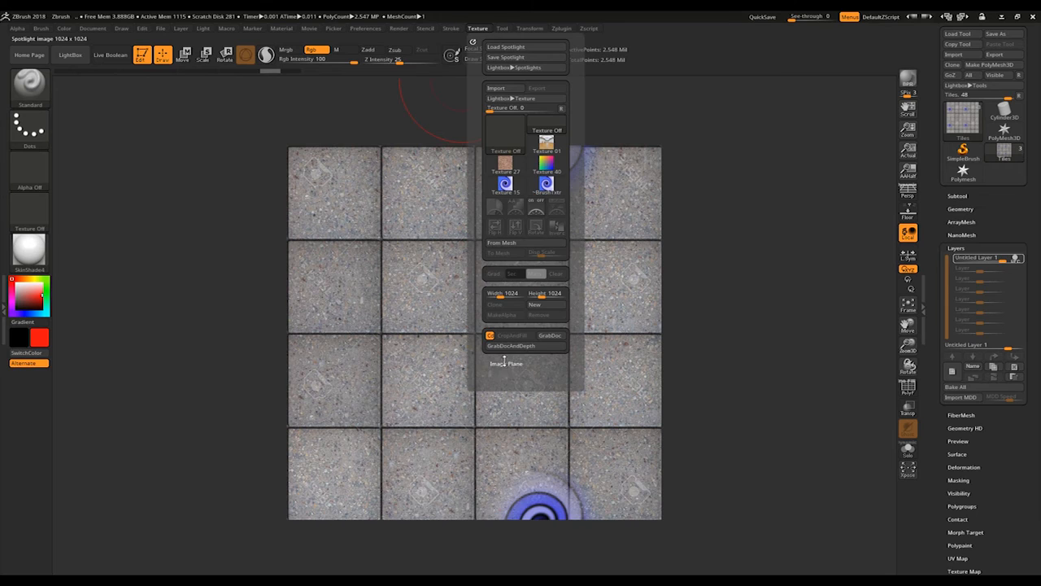
pyautogui.click(550, 335)
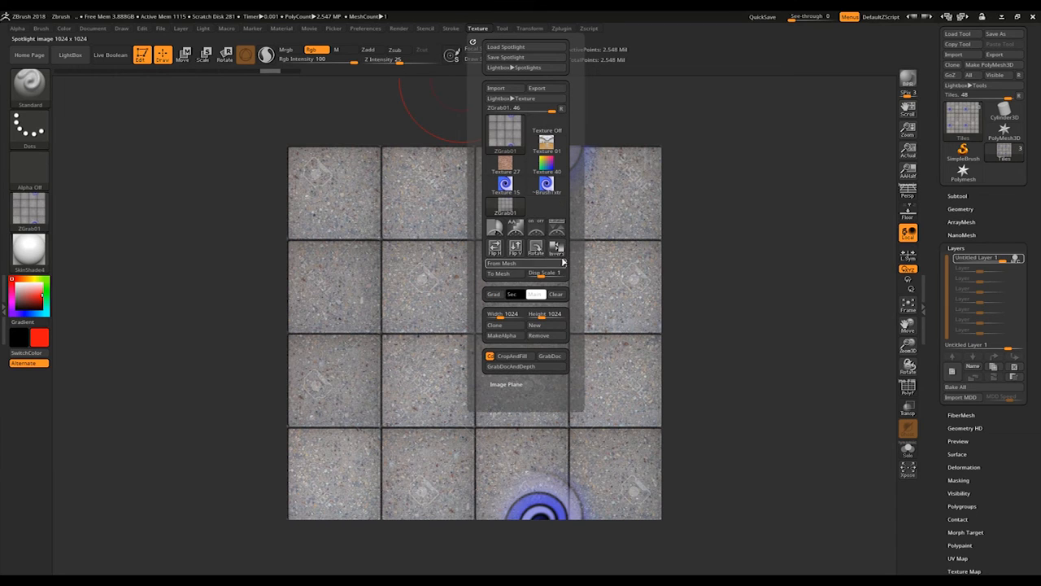
pyautogui.moveTo(514, 155)
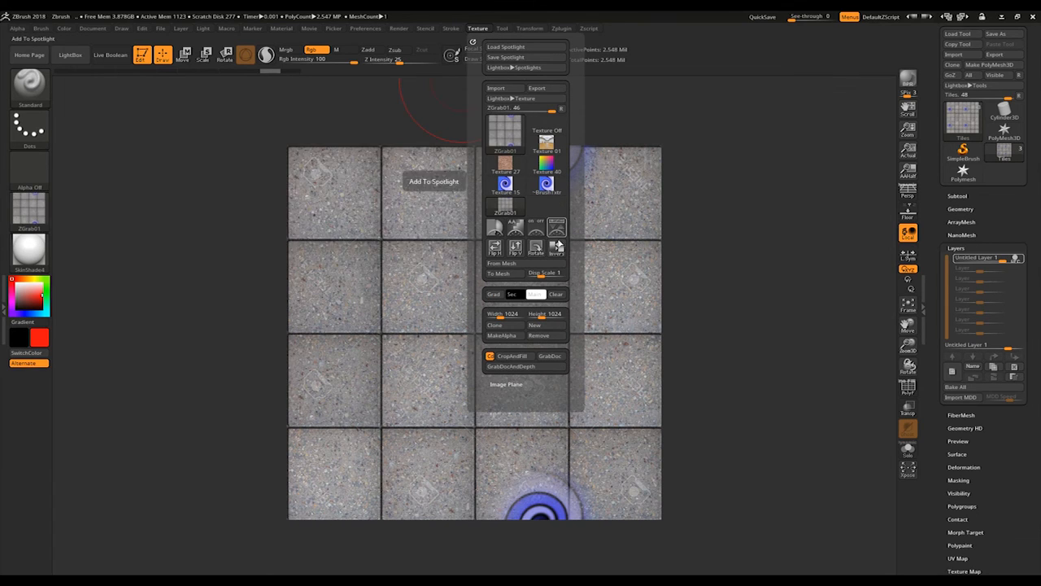
pyautogui.click(559, 229)
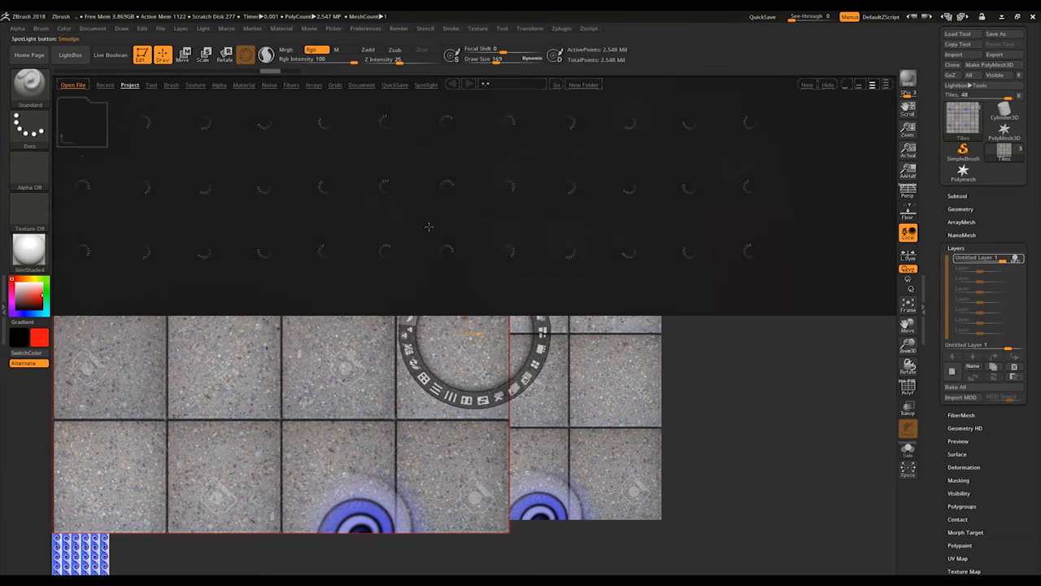
pyautogui.click(827, 85)
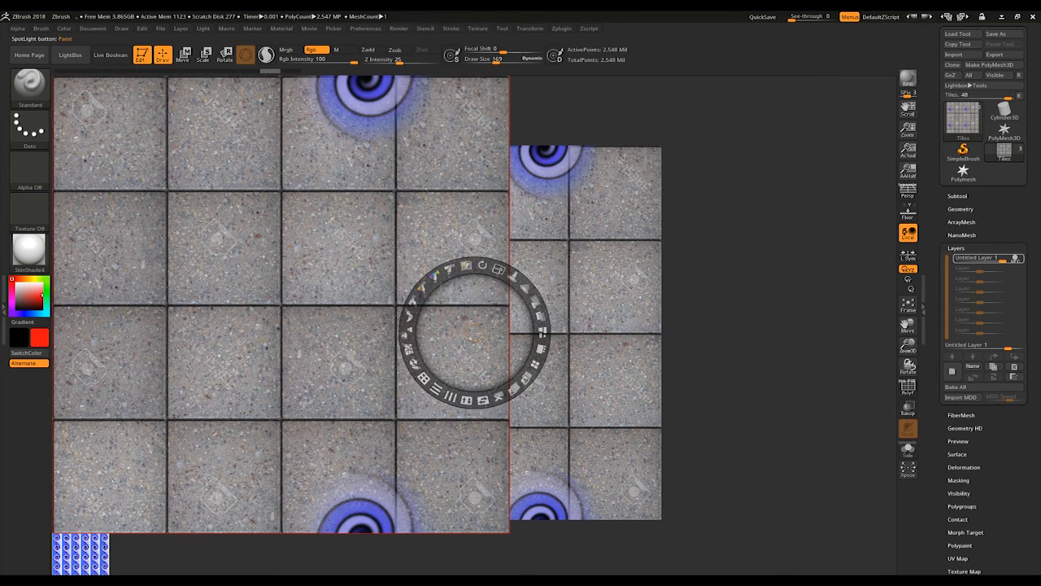
# - Try tiling the grabbed pavement image horizontally and vertically in Spotlight, undo the last change, and hide Spotlight
pyautogui.press('shift')
pyautogui.moveTo(538, 329)
pyautogui.mouseDown()
pyautogui.moveTo(522, 284)
pyautogui.moveTo(541, 318)
pyautogui.mouseUp()
pyautogui.keyDown('shift'); pyautogui.moveTo(408, 325); pyautogui.dragTo(409, 335); pyautogui.keyUp('shift')
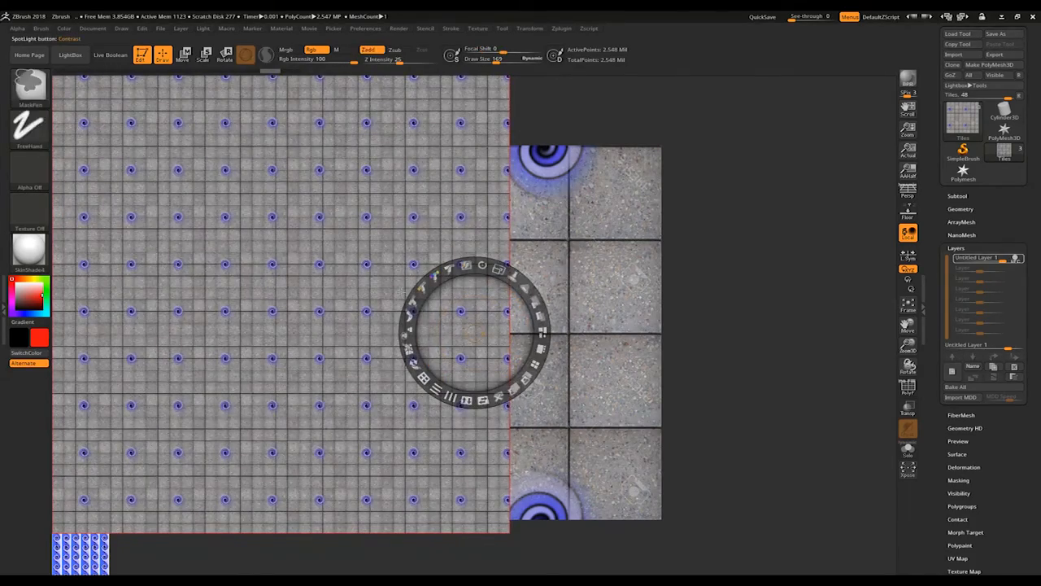
pyautogui.hotkey('ctrl', 'z')
pyautogui.hotkey('shift', 'z')
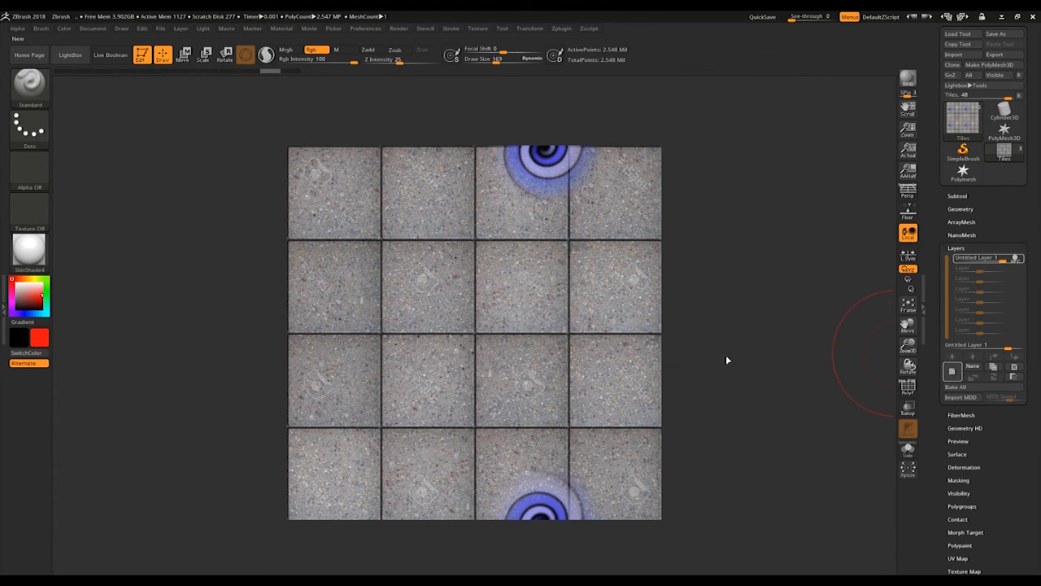
# - Add a new layer and try a red paint stroke across the mesh's left edge, undoing the stroke
pyautogui.click(952, 371)
pyautogui.moveTo(377, 314); pyautogui.dragTo(253, 300)
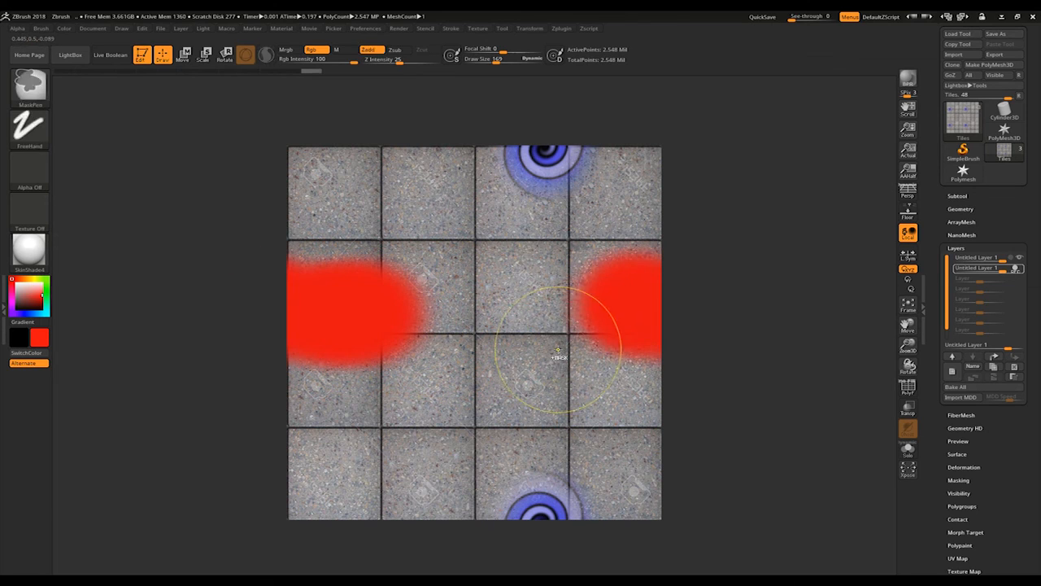
pyautogui.hotkey('ctrl', 'z')
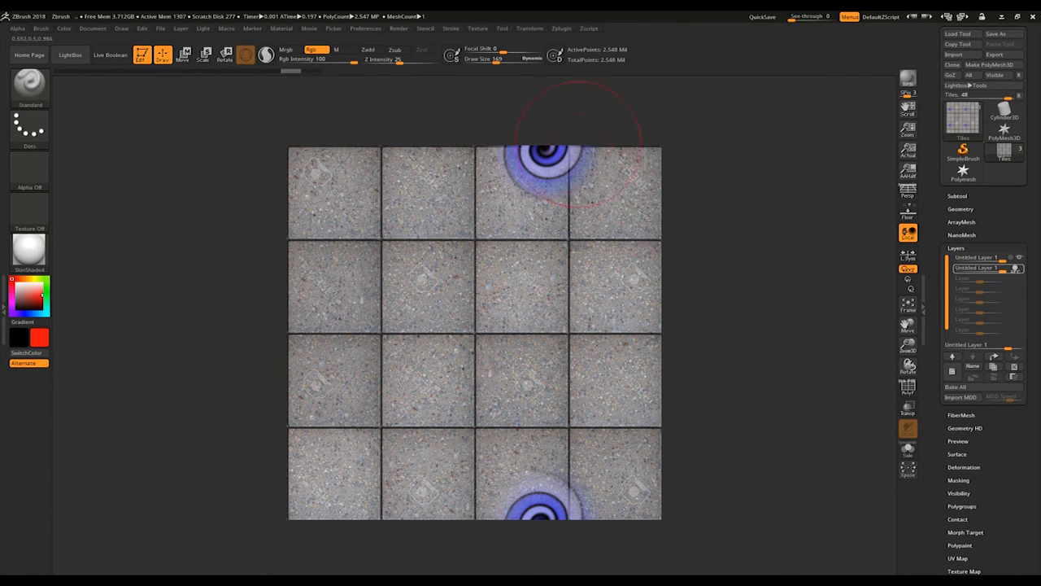
# - Switch recording to the upper layer and try a red paint stroke along the mesh's right edge, undoing the stroke
pyautogui.click(1007, 258)
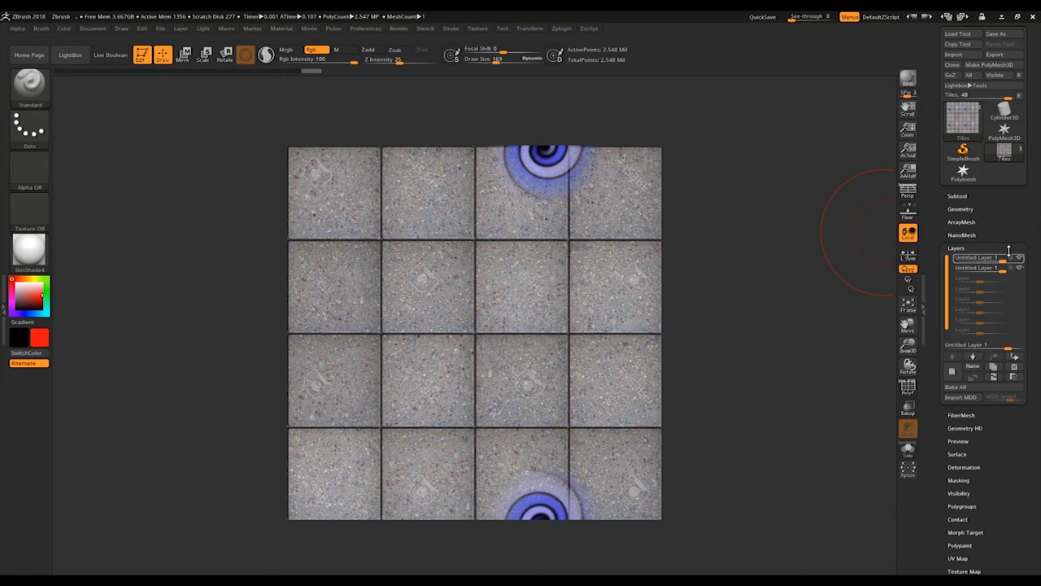
pyautogui.moveTo(1017, 259)
pyautogui.click(612, 249)
pyautogui.click(1014, 258)
pyautogui.moveTo(646, 312); pyautogui.dragTo(649, 343)
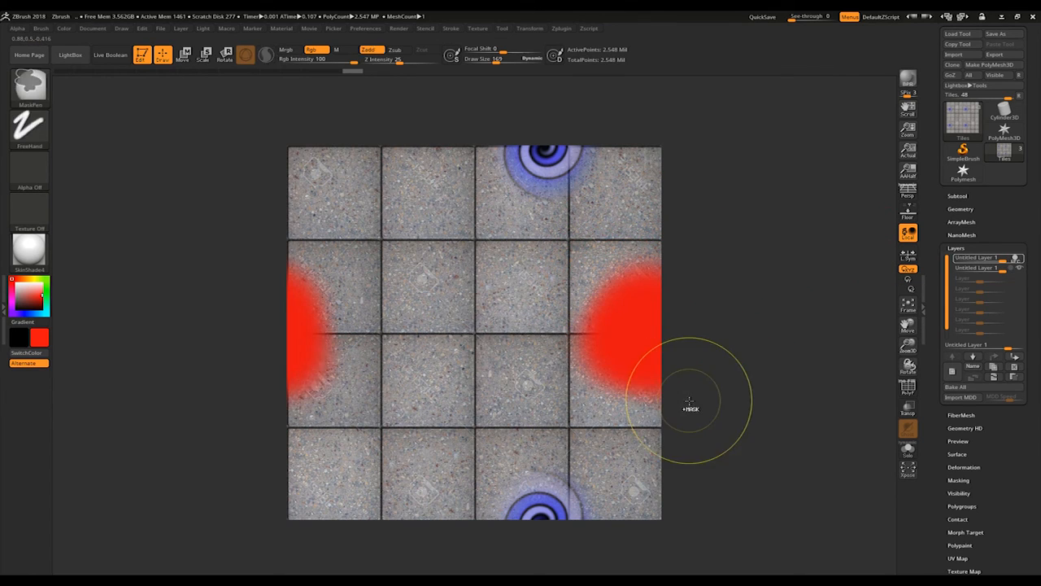
pyautogui.hotkey('ctrl', 'z')
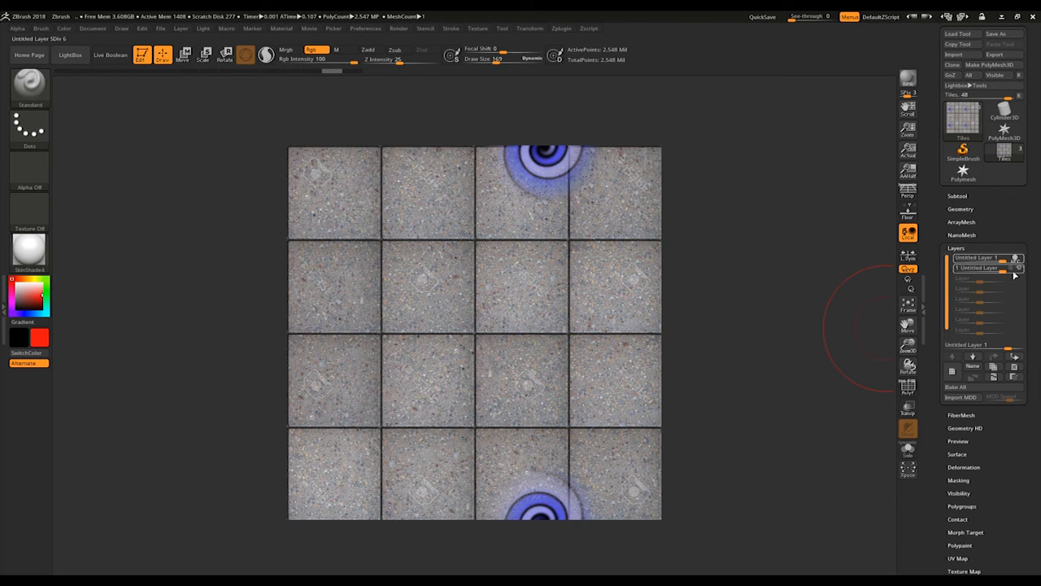